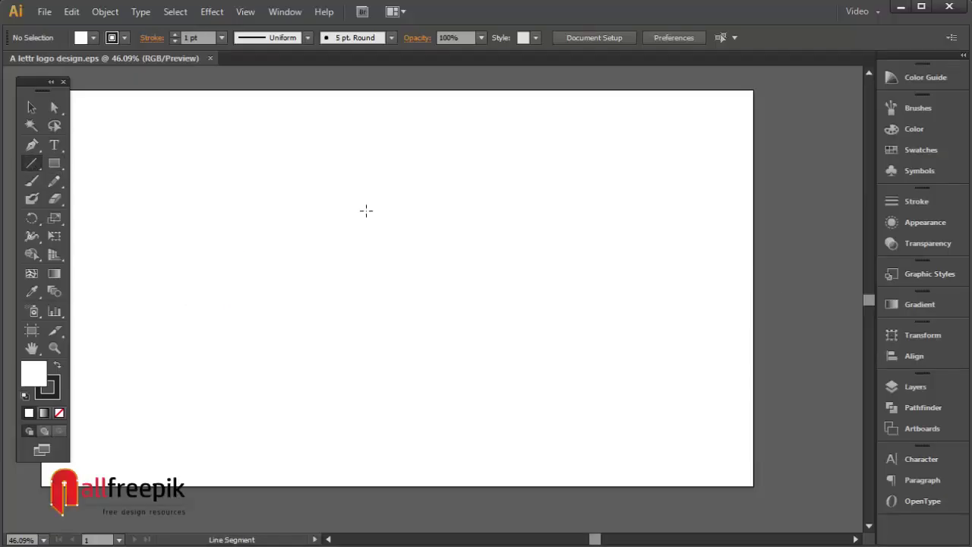
- Draw a vertical line on the artboard and set its stroke weight to 80 pt
{"action": "left_click_drag", "start_coordinate": [325, 185], "coordinate": [325, 353]}
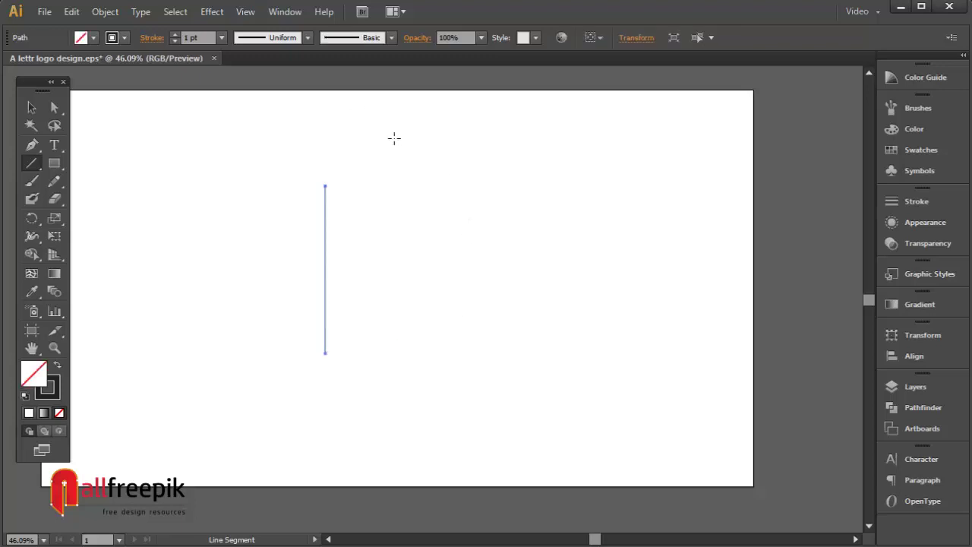
{"action": "left_click", "coordinate": [221, 37]}
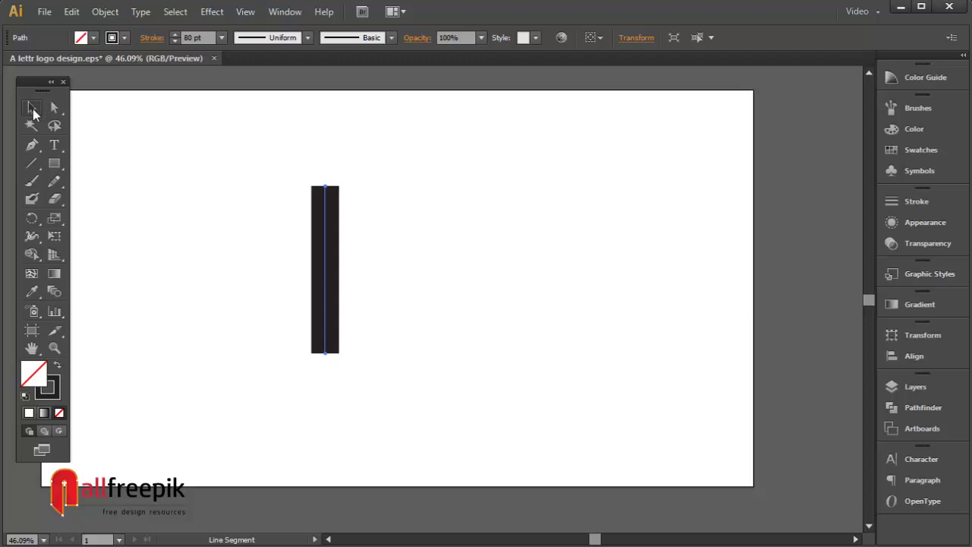
- Stretch the vertical line downward to a height of about 560 pt
{"action": "left_click", "coordinate": [32, 109]}
{"action": "left_click_drag", "start_coordinate": [322, 355], "coordinate": [329, 381]}
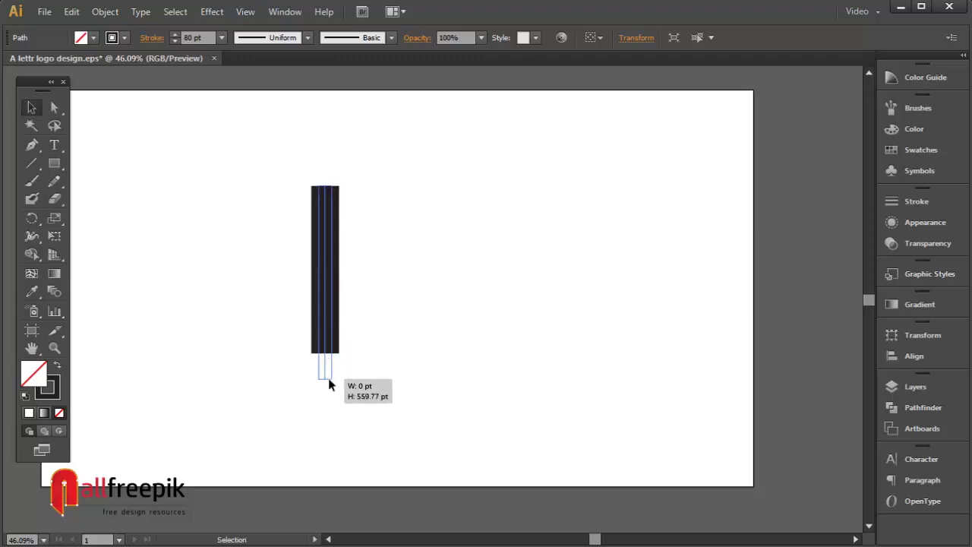
{"action": "left_click", "coordinate": [499, 245]}
{"action": "left_click", "coordinate": [334, 303]}
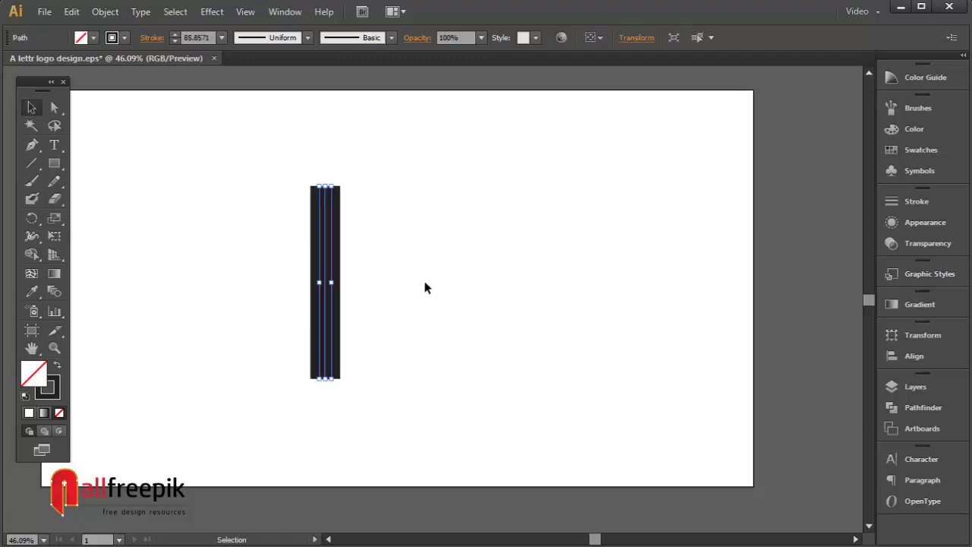
- Turn off Scale Strokes & Effects in the General preferences and clear the selection
{"action": "left_click", "coordinate": [111, 12]}
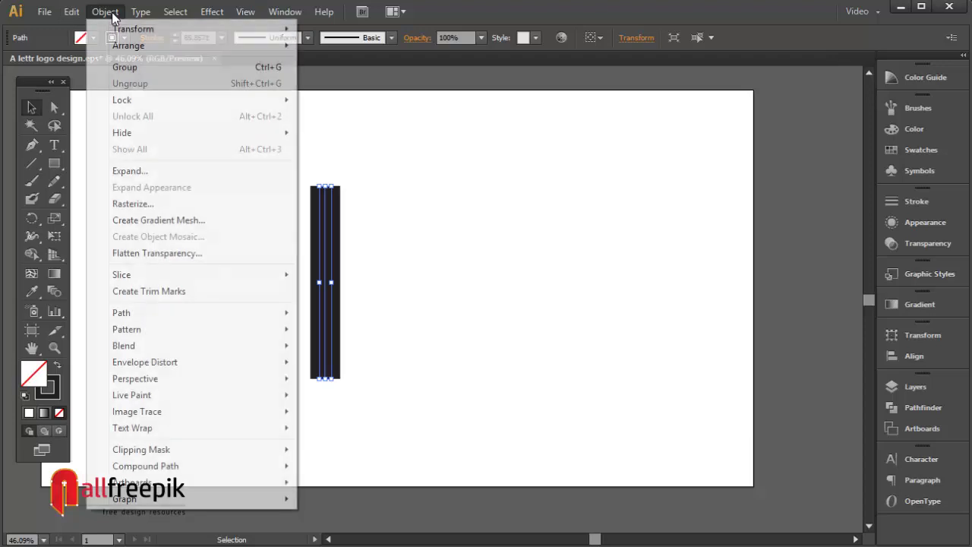
{"action": "mouse_move", "coordinate": [71, 11]}
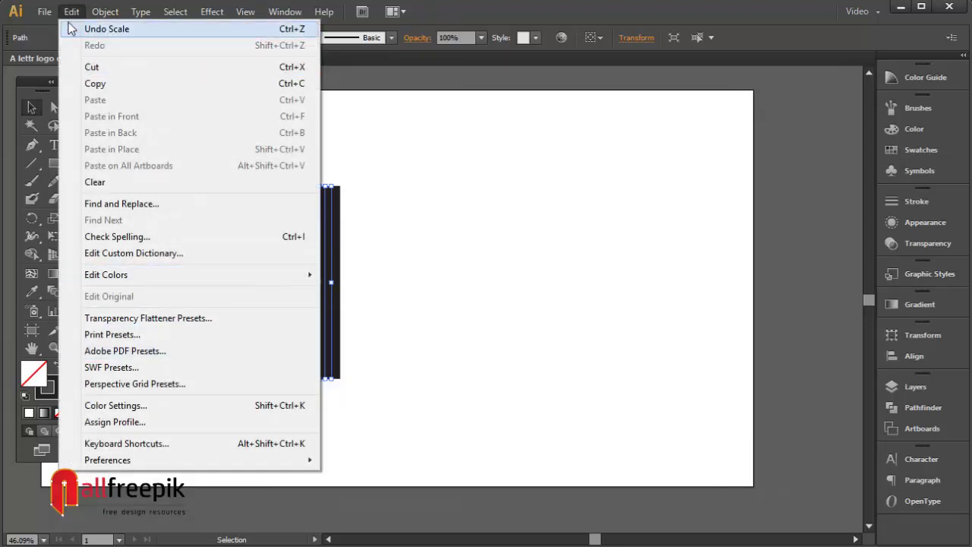
{"action": "mouse_move", "coordinate": [271, 464]}
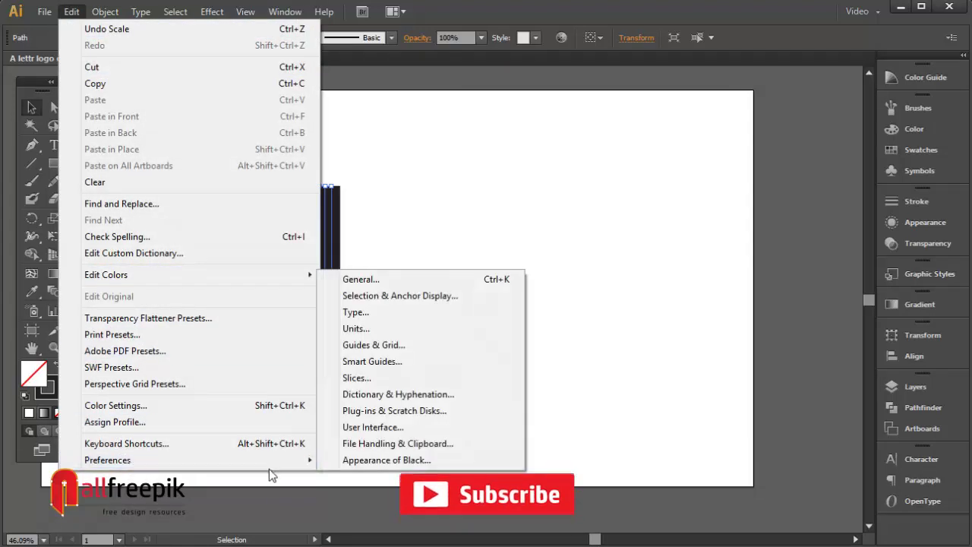
{"action": "left_click", "coordinate": [365, 282]}
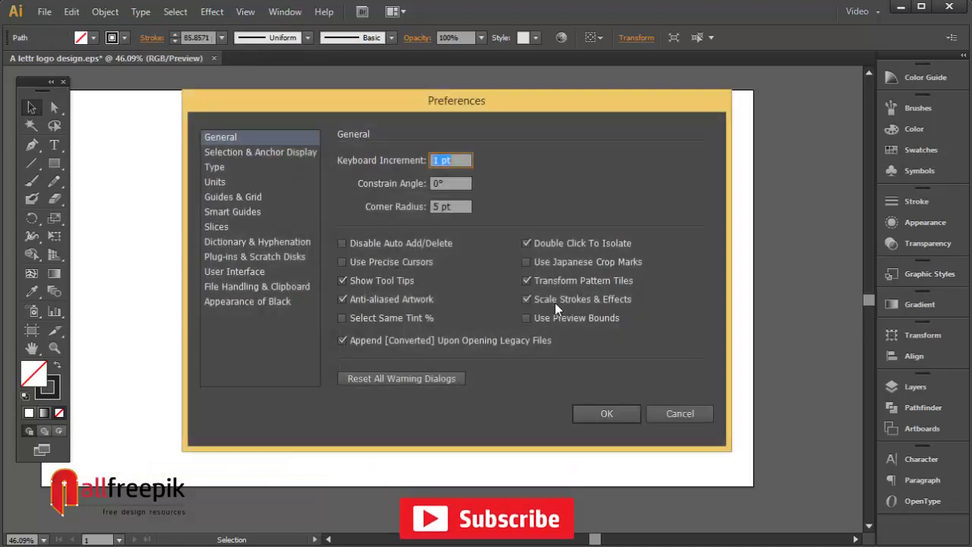
{"action": "left_click", "coordinate": [612, 418]}
{"action": "left_click", "coordinate": [536, 326]}
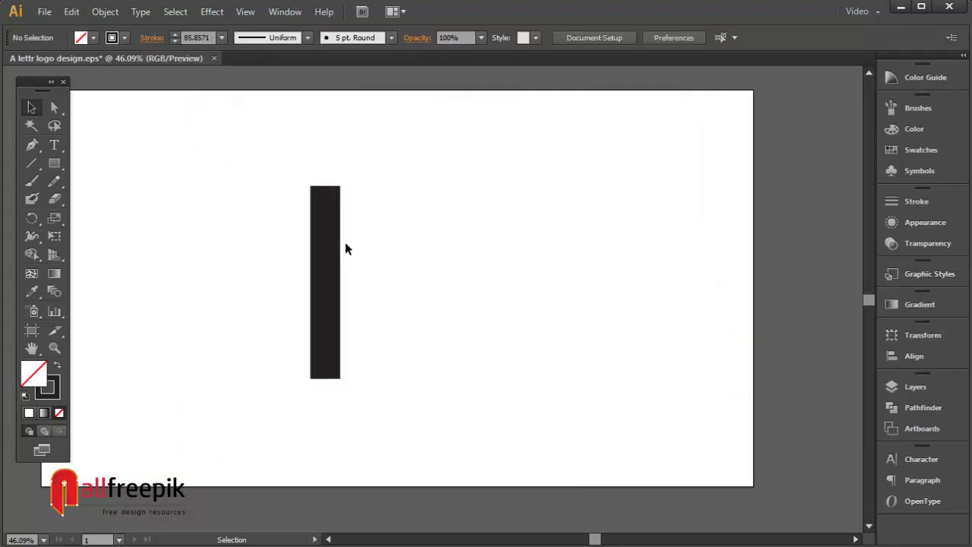
- Set the vertical line's stroke weight back to 80 pt
{"action": "left_click", "coordinate": [332, 248]}
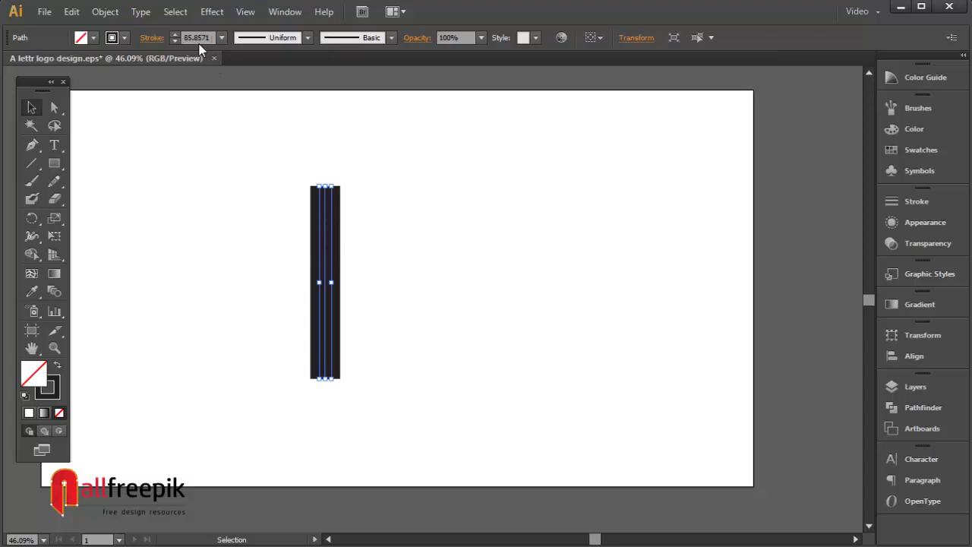
{"action": "left_click", "coordinate": [221, 37]}
{"action": "left_click", "coordinate": [247, 384]}
{"action": "left_click", "coordinate": [247, 382]}
{"action": "left_click", "coordinate": [330, 283]}
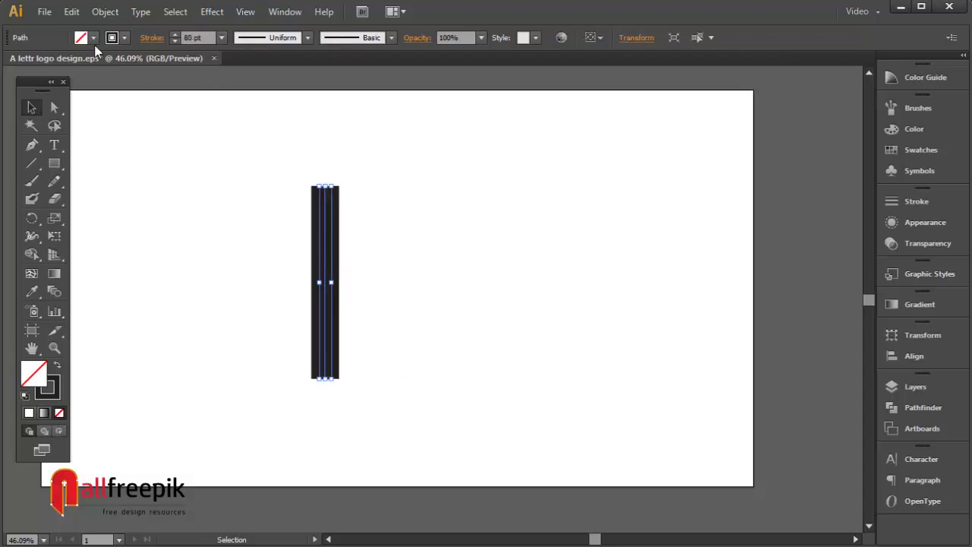
- Copy the vertical line and paste the copy in front of the original
{"action": "left_click", "coordinate": [72, 12]}
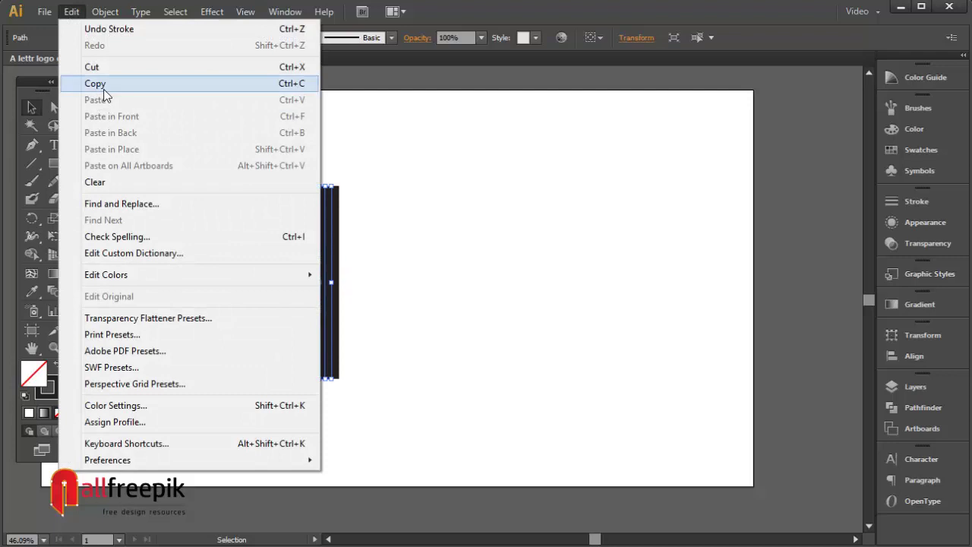
{"action": "left_click", "coordinate": [104, 89]}
{"action": "left_click", "coordinate": [71, 12]}
{"action": "left_click", "coordinate": [111, 117]}
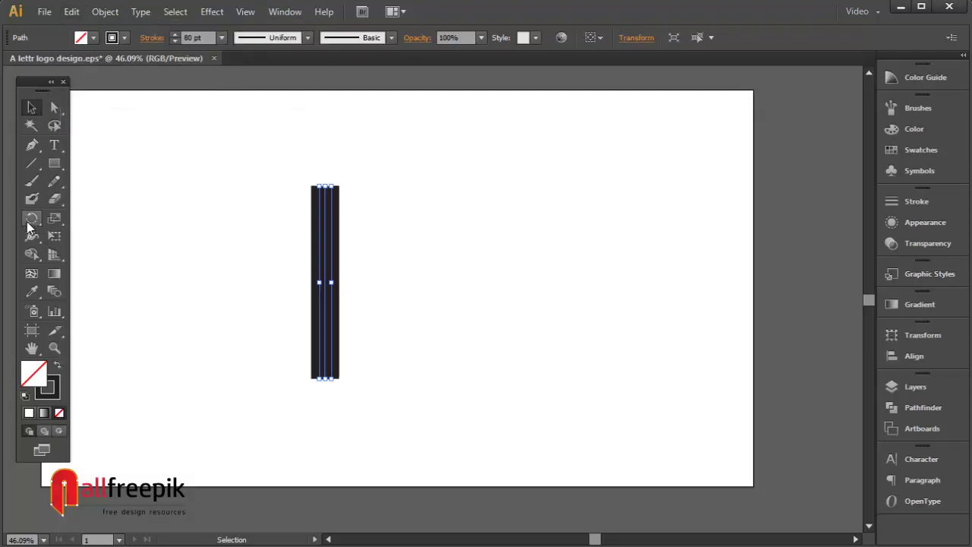
- Rotate the pasted copy of the line by 20°
{"action": "left_click", "coordinate": [647, 40]}
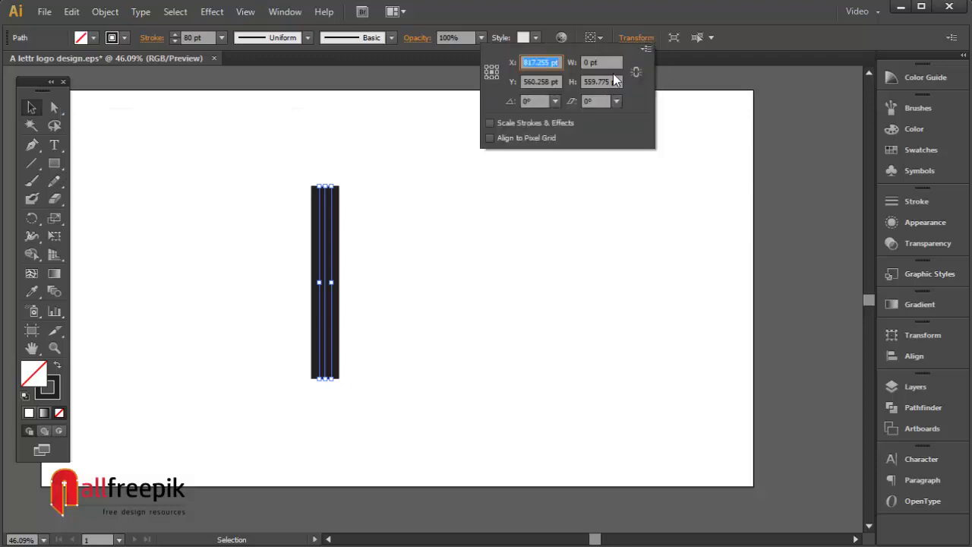
{"action": "left_click", "coordinate": [535, 101]}
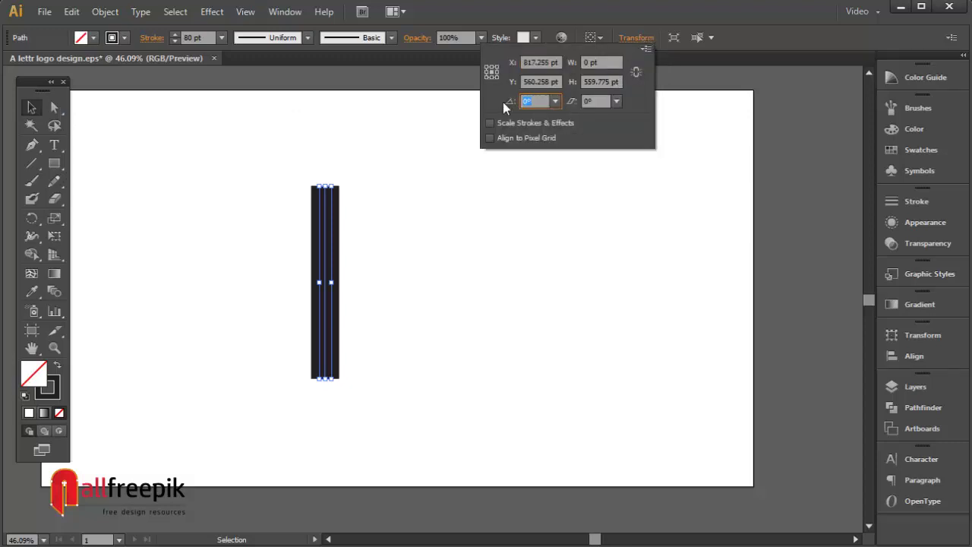
{"action": "type", "text": "20"}
{"action": "key", "text": "alt+Return"}
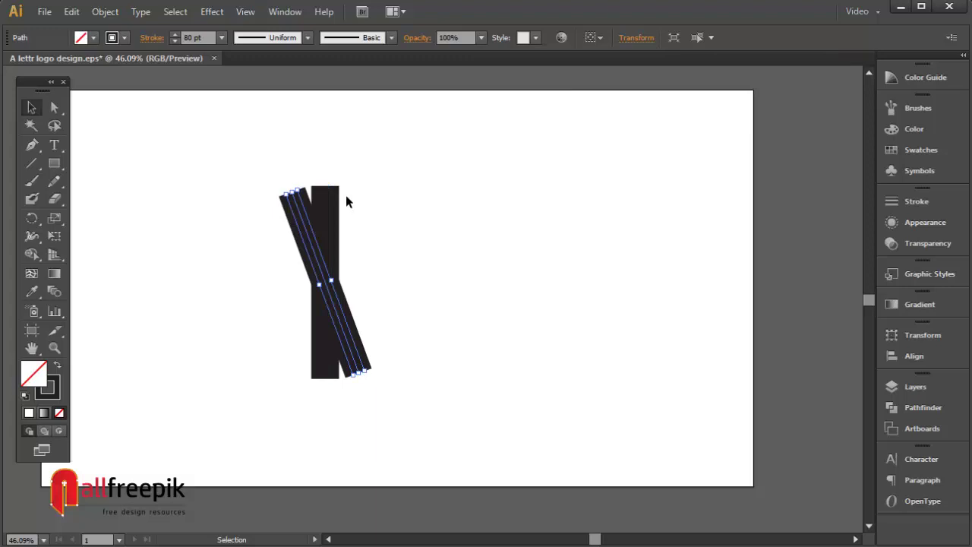
- Rotate the remaining vertical line by -20° so the two bars cross as an X
{"action": "left_click", "coordinate": [326, 214]}
{"action": "left_click", "coordinate": [632, 38]}
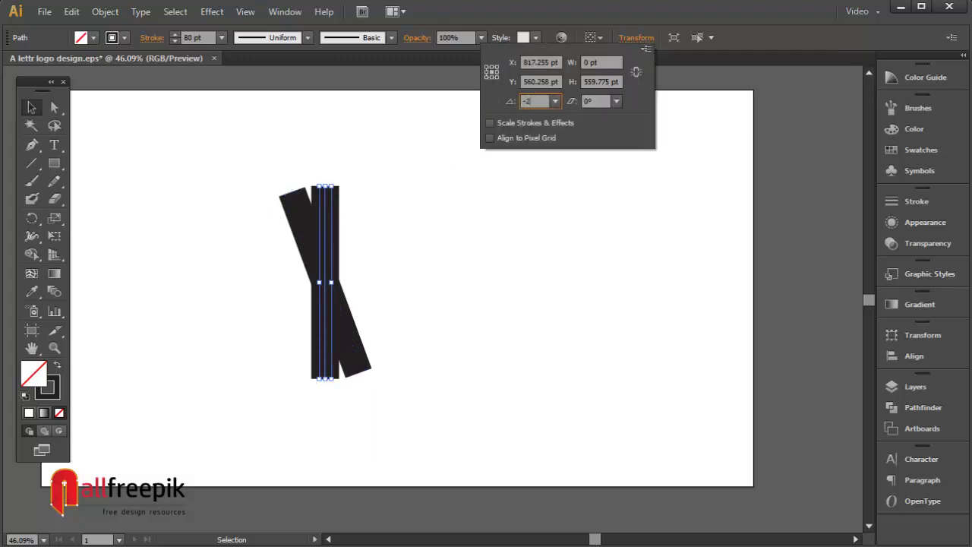
{"action": "key", "text": "alt+Return"}
{"action": "left_click", "coordinate": [521, 340]}
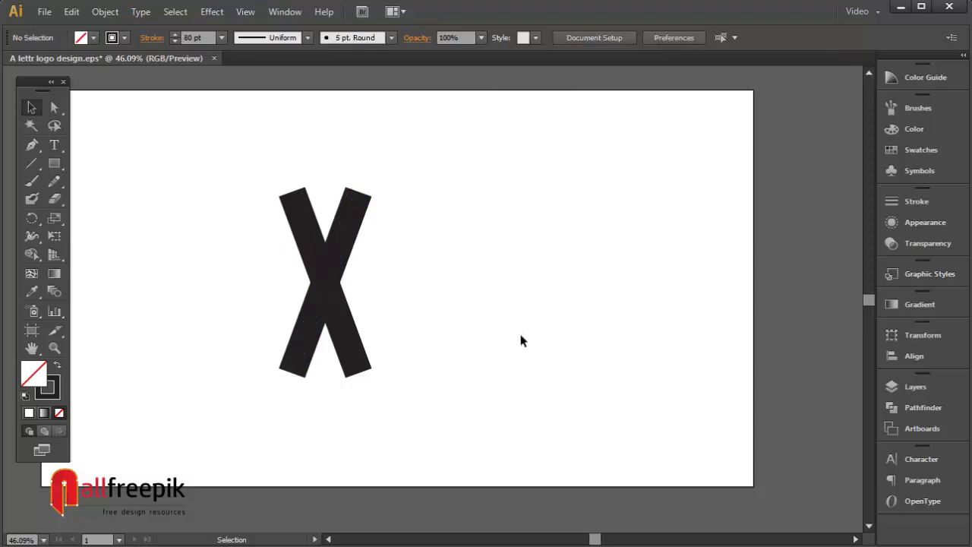
- Move the 20° bar horizontally to the right until the two bars' upper ends meet as the legs of a letter A
{"action": "left_click", "coordinate": [341, 317]}
{"action": "left_click_drag", "start_coordinate": [339, 317], "coordinate": [394, 323]}
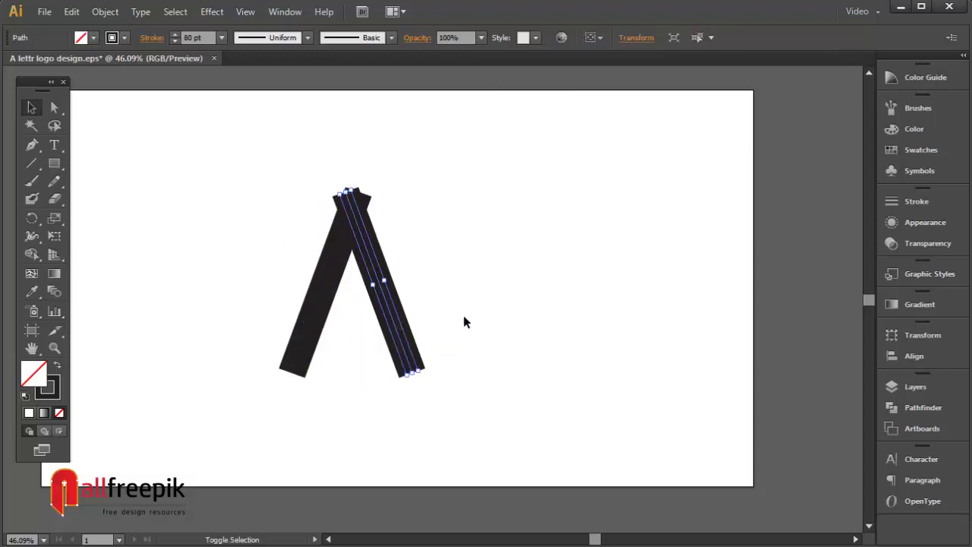
{"action": "key", "text": "Right"}
{"action": "key", "text": "Right"}
{"action": "key", "text": "Right"}
{"action": "key", "text": "Right"}
{"action": "key", "text": "Right"}
{"action": "key", "text": "Right"}
{"action": "key", "text": "Right"}
{"action": "key", "text": "Right"}
{"action": "key", "text": "Right"}
{"action": "key", "text": "Right"}
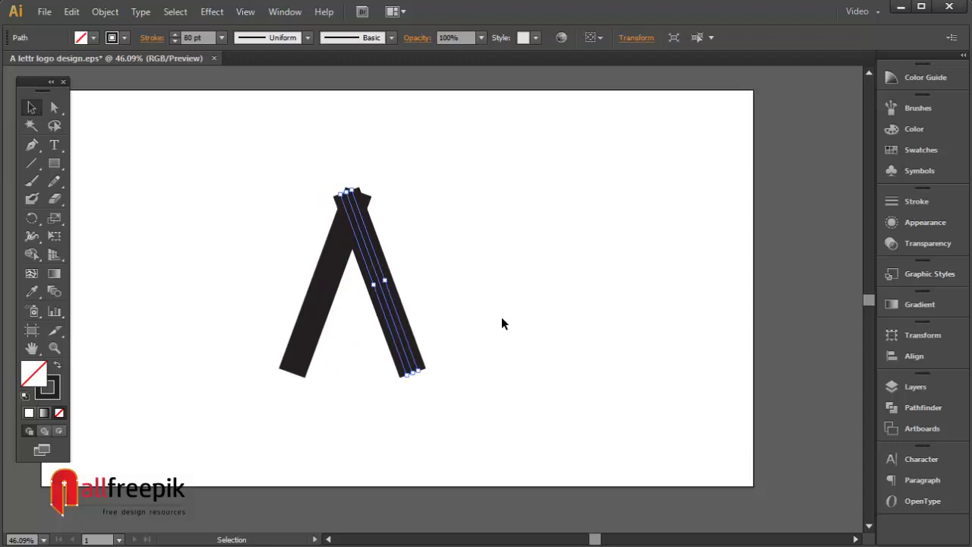
{"action": "key", "text": "Right"}
{"action": "key", "text": "Right"}
{"action": "key", "text": "Right"}
{"action": "key", "text": "Right"}
{"action": "key", "text": "Right"}
{"action": "key", "text": "Right"}
{"action": "key", "text": "Right"}
{"action": "key", "text": "Right"}
{"action": "key", "text": "Right"}
{"action": "key", "text": "Right"}
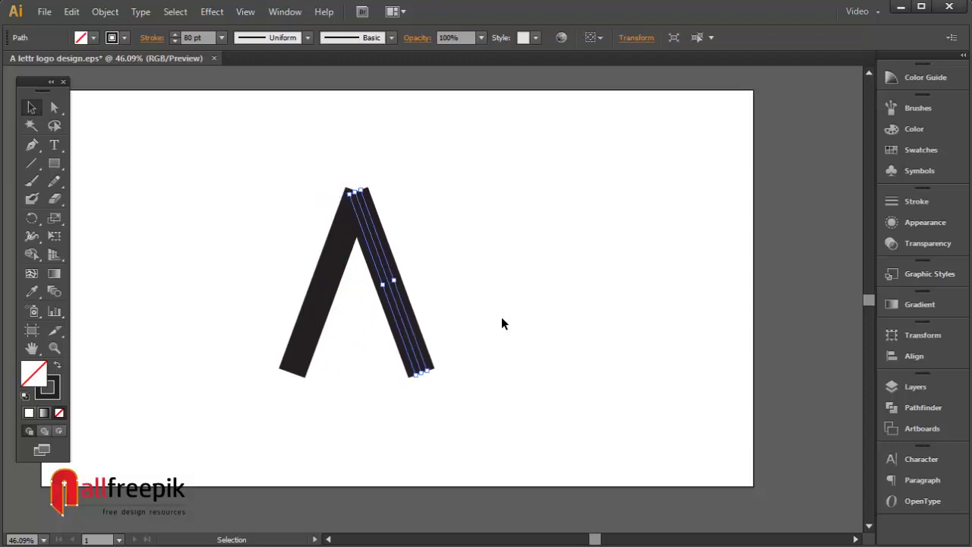
{"action": "left_click", "coordinate": [501, 328]}
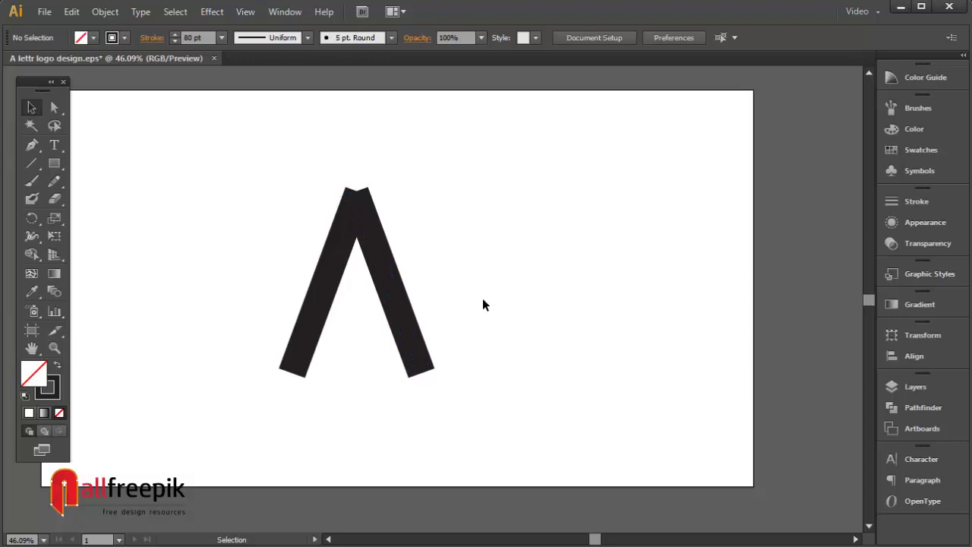
- Convert the strokes of both bars to filled shapes with Outline Stroke
{"action": "left_click_drag", "start_coordinate": [478, 208], "coordinate": [295, 374]}
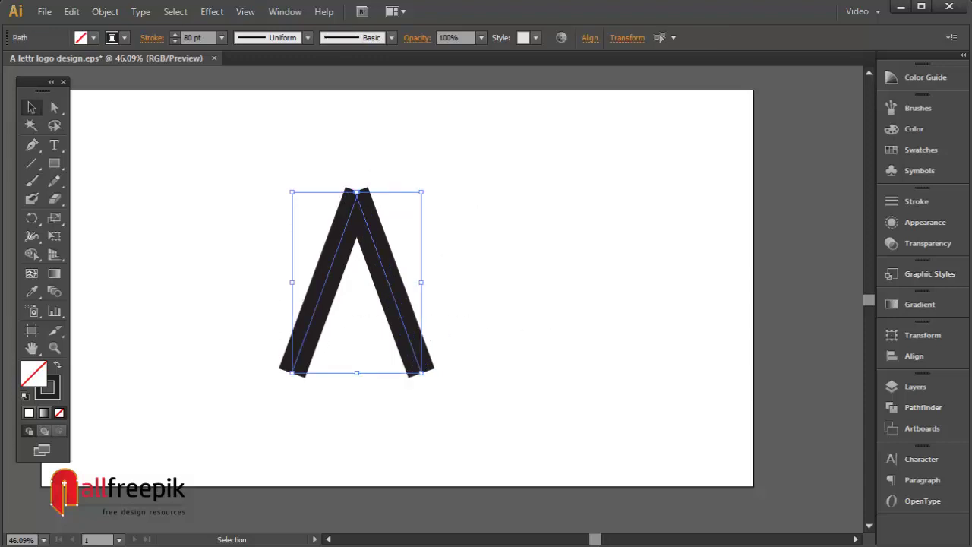
{"action": "left_click", "coordinate": [106, 13]}
{"action": "mouse_move", "coordinate": [149, 317]}
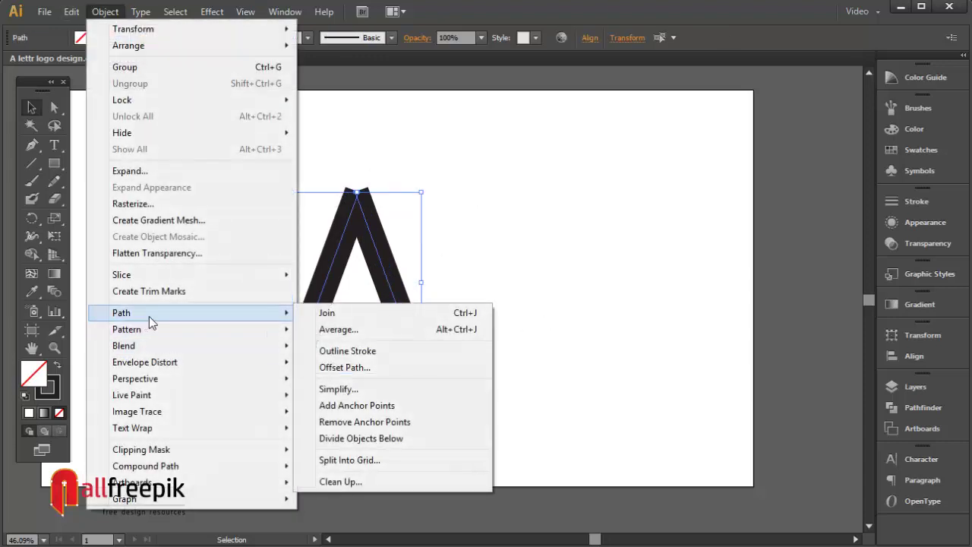
{"action": "left_click", "coordinate": [374, 353]}
{"action": "left_click", "coordinate": [534, 300]}
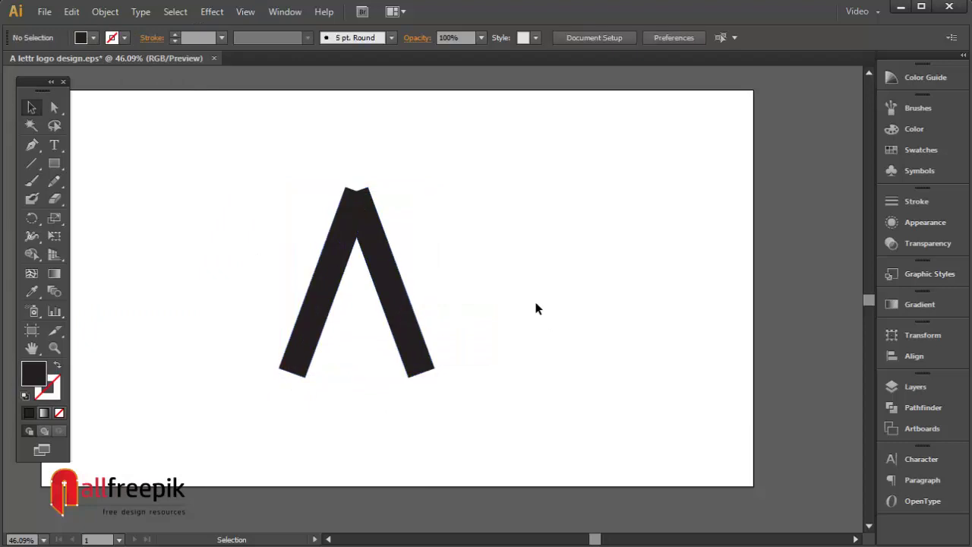
- Draw a horizontal cutting line across the feet of both bars, extending past them on each side
{"action": "left_click", "coordinate": [29, 164]}
{"action": "left_click_drag", "start_coordinate": [264, 369], "coordinate": [483, 368]}
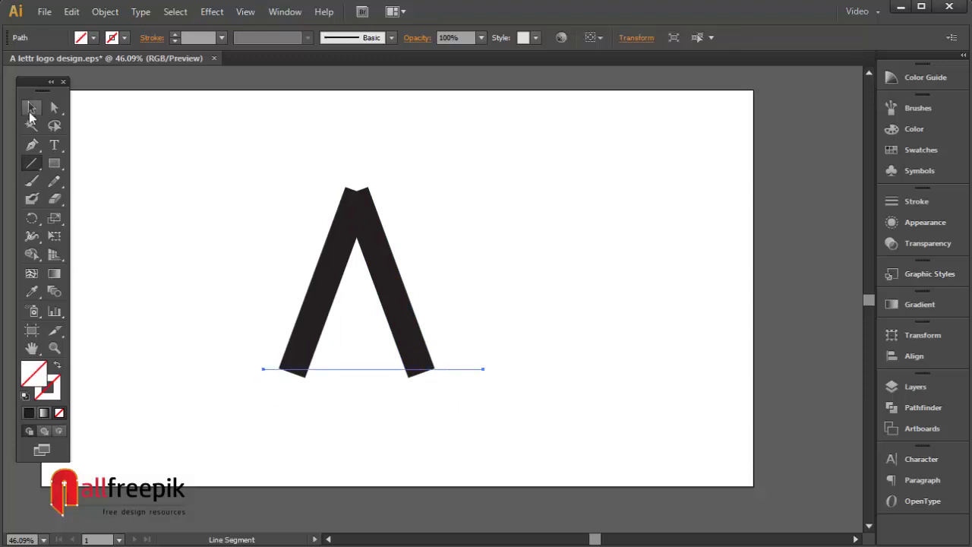
{"action": "left_click", "coordinate": [31, 110]}
{"action": "left_click_drag", "start_coordinate": [566, 275], "coordinate": [182, 442]}
{"action": "left_click", "coordinate": [392, 400]}
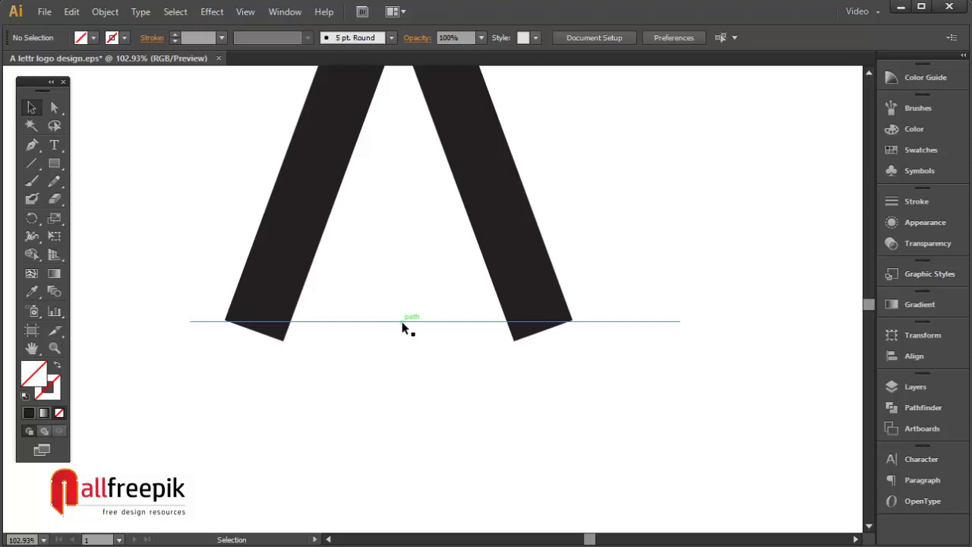
- Adjust the horizontal line vertically so it passes exactly through the outer lower corners of both legs
{"action": "left_click_drag", "start_coordinate": [402, 322], "coordinate": [403, 322]}
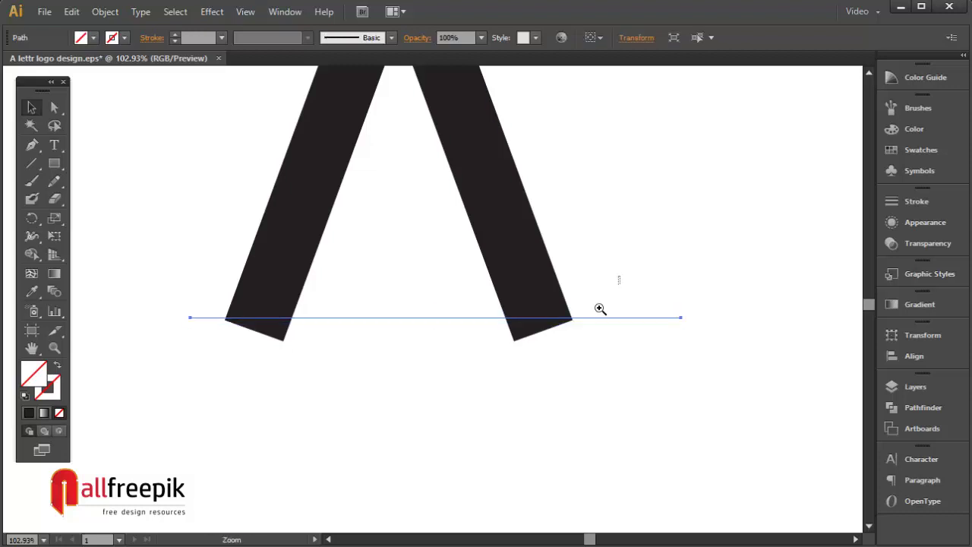
{"action": "left_click_drag", "start_coordinate": [546, 275], "coordinate": [621, 363]}
{"action": "left_click_drag", "start_coordinate": [500, 296], "coordinate": [501, 311]}
{"action": "left_click", "coordinate": [488, 293], "text": "ctrl+alt"}
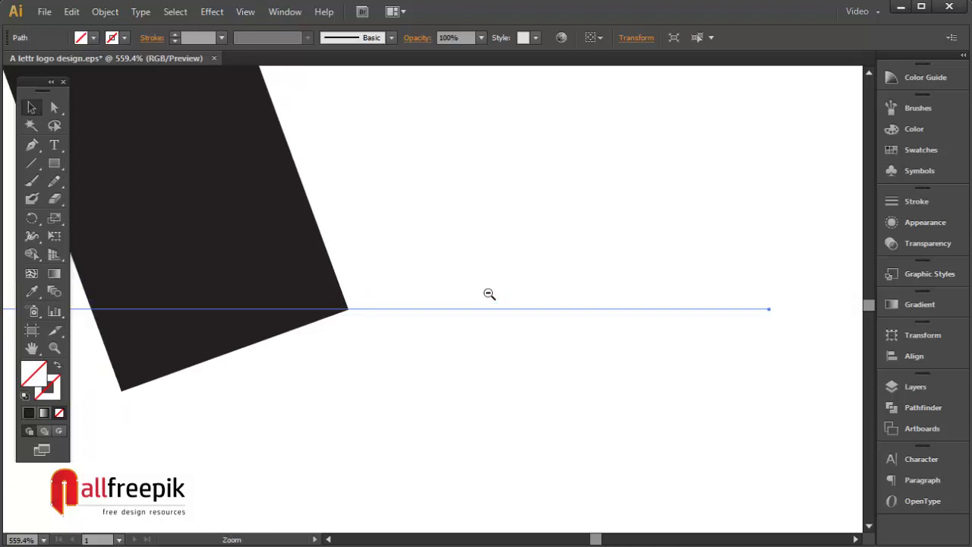
{"action": "left_click", "coordinate": [488, 293], "text": "ctrl+alt"}
{"action": "left_click", "coordinate": [488, 293], "text": "ctrl+alt"}
{"action": "left_click", "coordinate": [488, 293], "text": "ctrl+alt"}
{"action": "left_click", "coordinate": [488, 293], "text": "ctrl+alt"}
{"action": "left_click", "coordinate": [488, 293], "text": "ctrl+alt"}
{"action": "left_click_drag", "start_coordinate": [384, 337], "coordinate": [493, 405]}
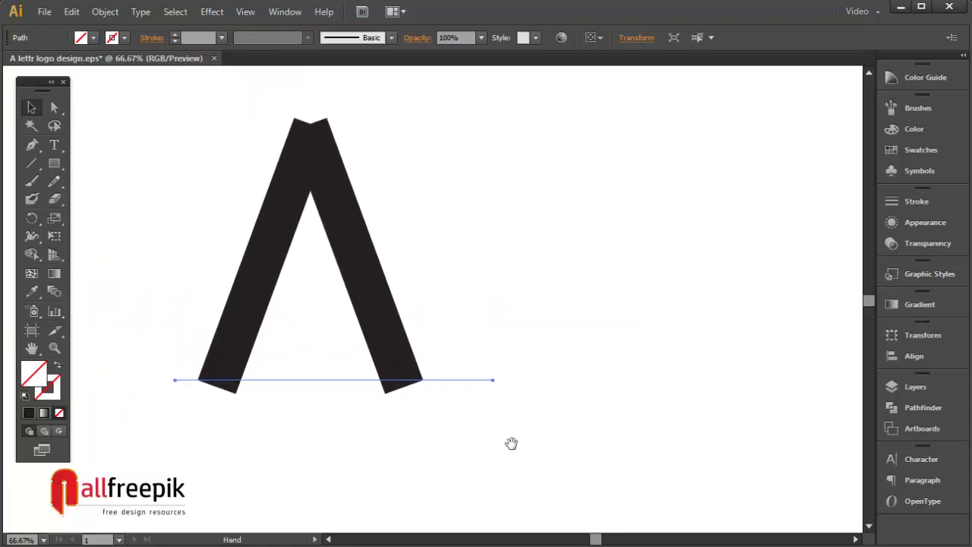
- Select both legs and the horizontal line, and cut off the foot pieces below the line with the Shape Builder tool
{"action": "left_click_drag", "start_coordinate": [512, 453], "coordinate": [173, 246]}
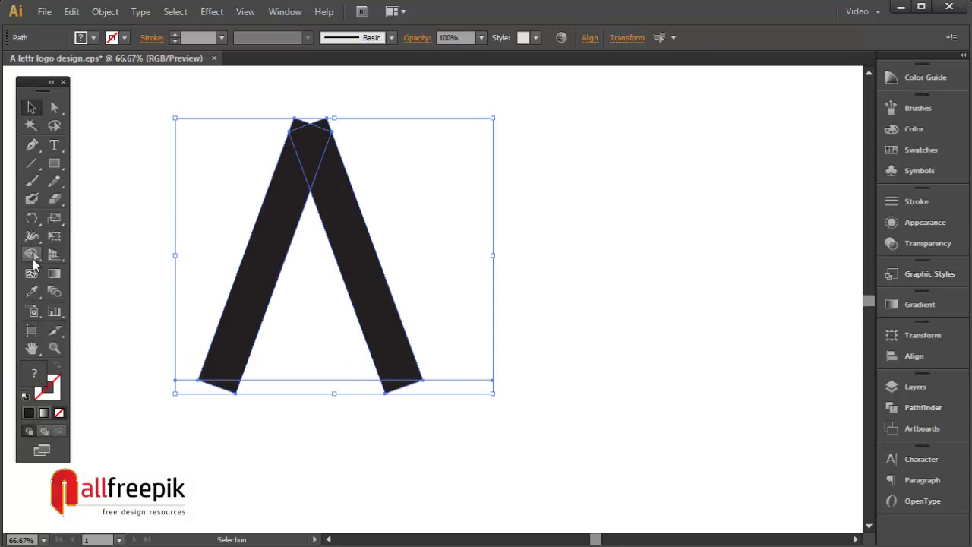
{"action": "left_click", "coordinate": [31, 254]}
{"action": "left_click", "coordinate": [233, 391], "text": "alt"}
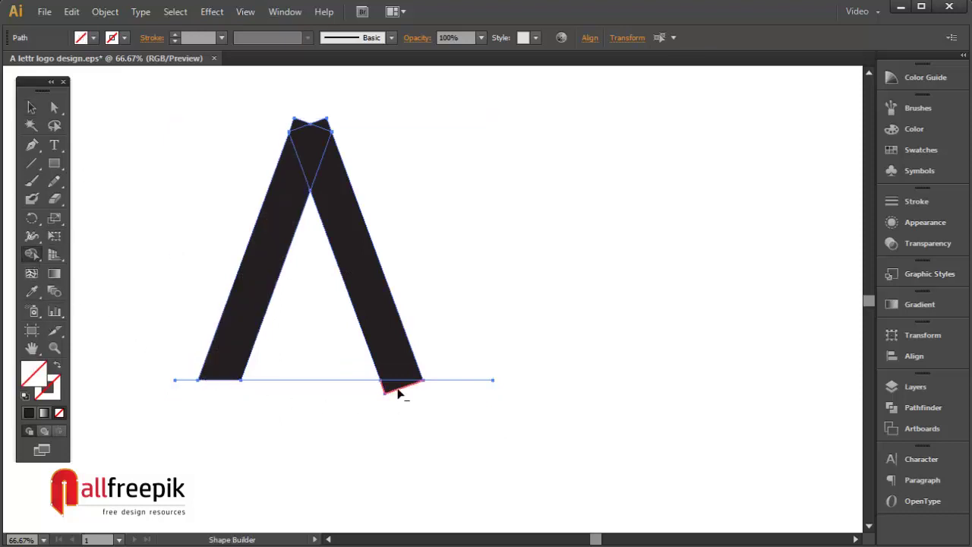
- Delete the leftover segments of the cutting line around the feet with the Direct Selection tool
{"action": "left_click", "coordinate": [53, 107]}
{"action": "left_click", "coordinate": [291, 354]}
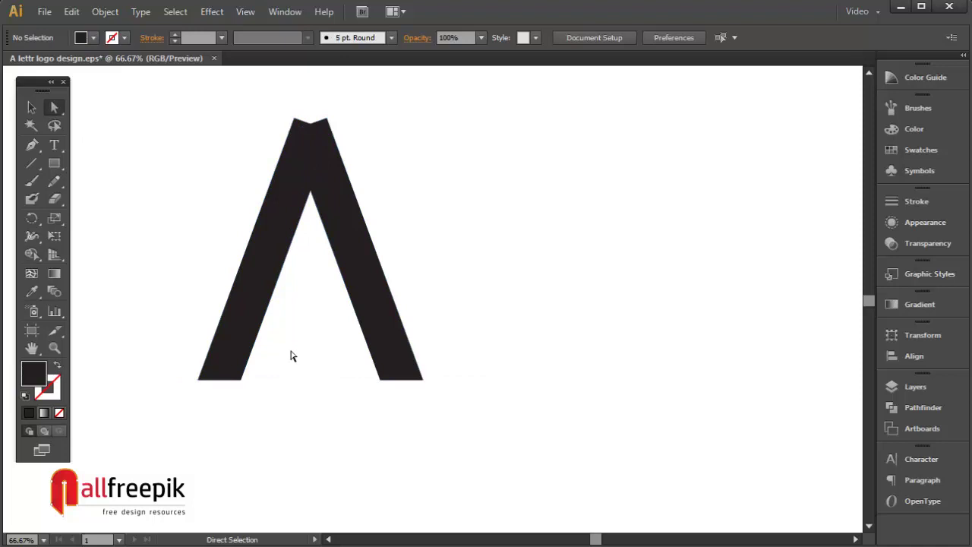
{"action": "left_click", "coordinate": [293, 381]}
{"action": "key", "text": "ctrl+x"}
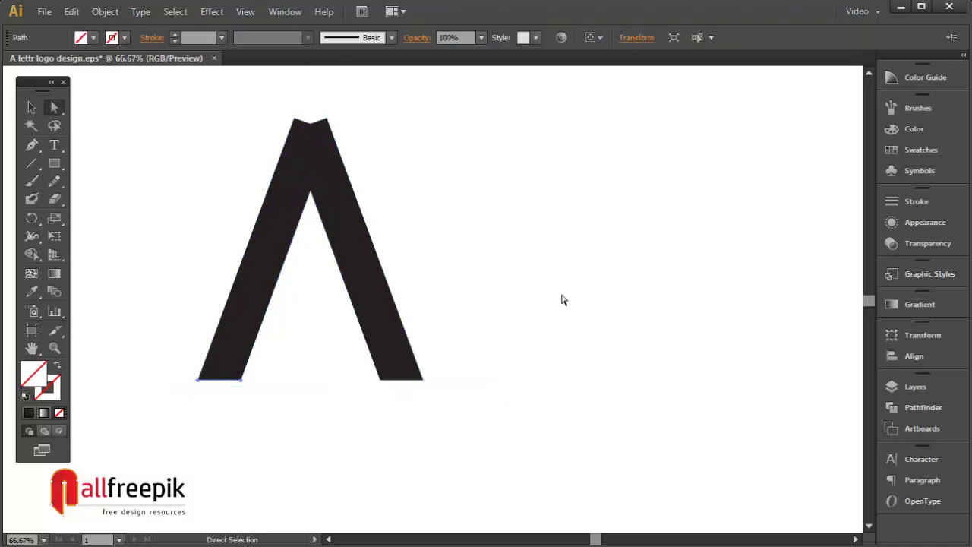
{"action": "left_click", "coordinate": [563, 294]}
- Draw a horizontal cutting line across the top of the A just below its notch, extending past both outer edges
{"action": "left_click_drag", "start_coordinate": [205, 78], "coordinate": [482, 221]}
{"action": "left_click_drag", "start_coordinate": [517, 152], "coordinate": [184, 288]}
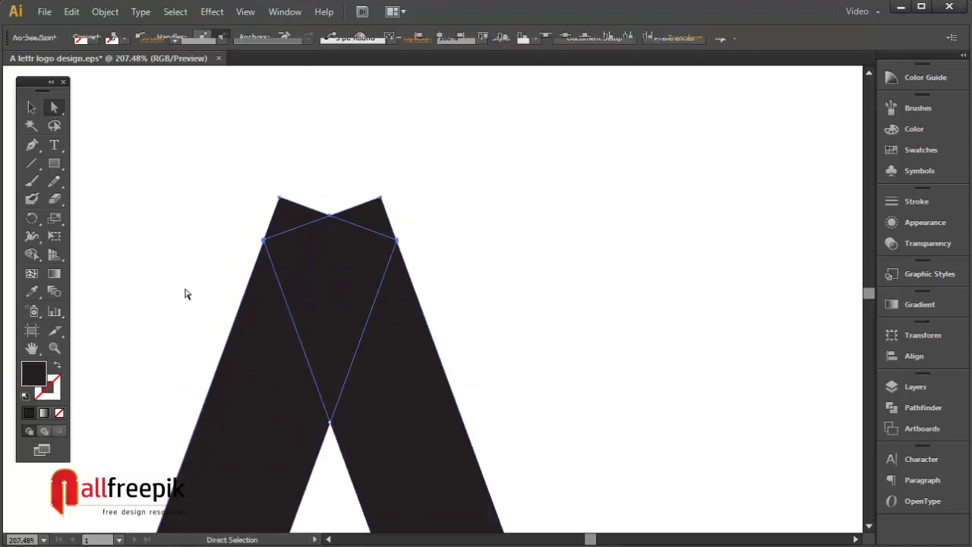
{"action": "left_click", "coordinate": [151, 201]}
{"action": "left_click", "coordinate": [31, 107]}
{"action": "key", "text": "ctrl+minus"}
{"action": "left_click_drag", "start_coordinate": [304, 366], "coordinate": [401, 314]}
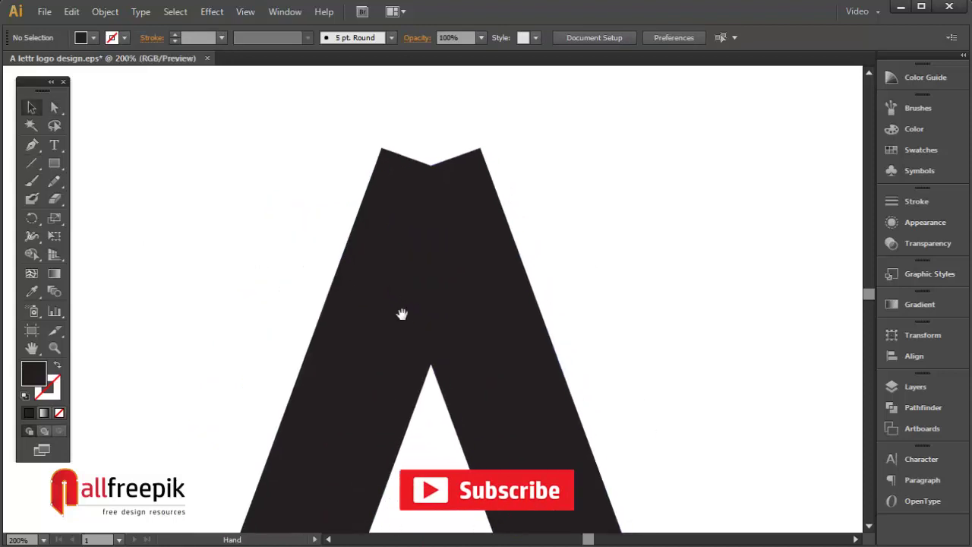
{"action": "left_click", "coordinate": [31, 163]}
{"action": "left_click_drag", "start_coordinate": [293, 196], "coordinate": [542, 196]}
{"action": "left_click", "coordinate": [32, 108]}
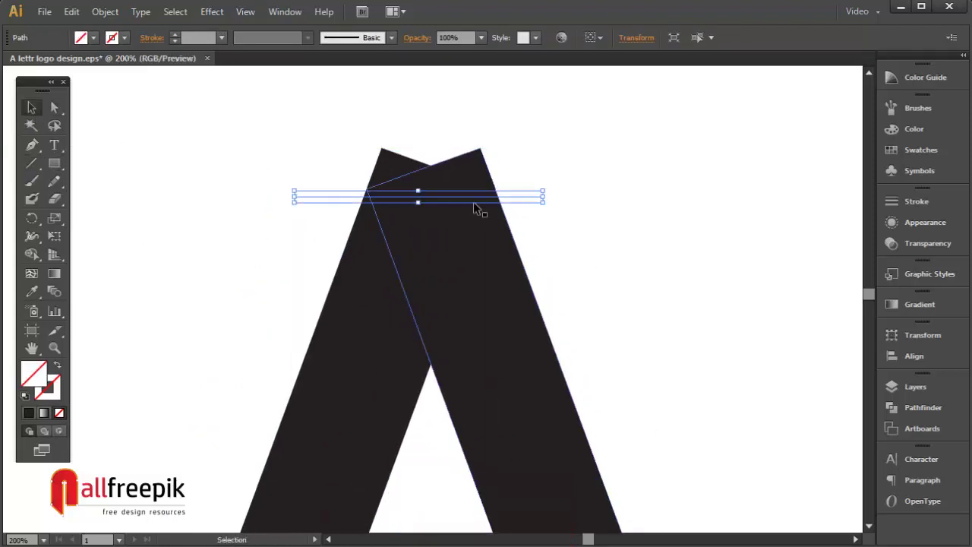
- Move the cutting line up so it passes through the points where the bars' outer edges cross near the peak
{"action": "left_click", "coordinate": [514, 235], "text": "shift"}
{"action": "left_click", "coordinate": [591, 246]}
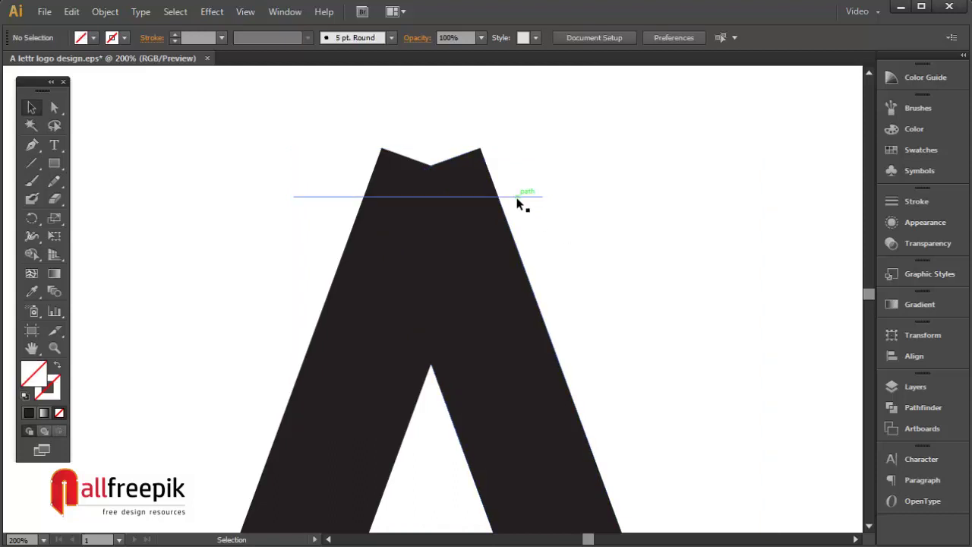
{"action": "left_click_drag", "start_coordinate": [521, 196], "coordinate": [517, 190]}
{"action": "left_click", "coordinate": [516, 241], "text": "shift"}
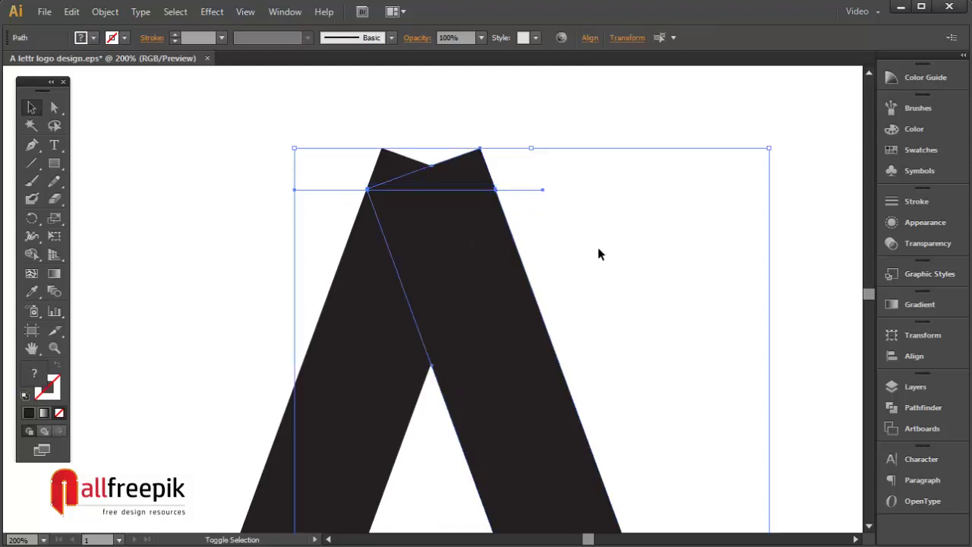
{"action": "left_click", "coordinate": [641, 246]}
- Divide both bars along the horizontal cutting line with Divide Objects Below
{"action": "left_click", "coordinate": [518, 190]}
{"action": "left_click", "coordinate": [71, 11]}
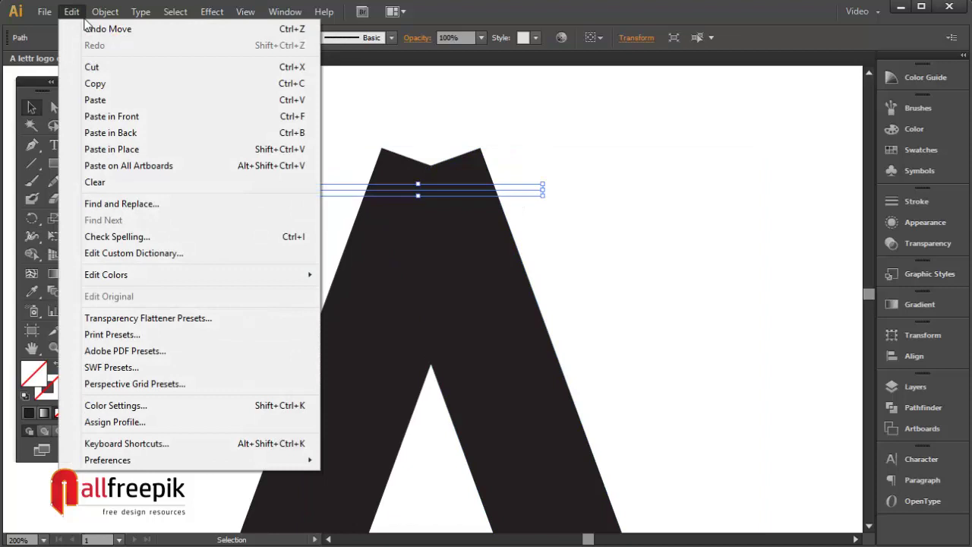
{"action": "mouse_move", "coordinate": [105, 12]}
{"action": "mouse_move", "coordinate": [166, 313]}
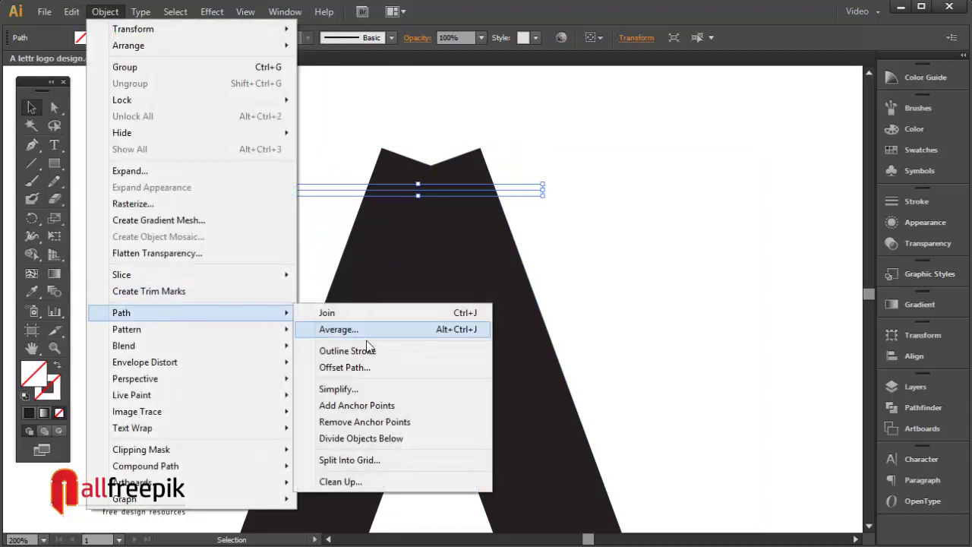
{"action": "left_click", "coordinate": [368, 436]}
{"action": "left_click", "coordinate": [700, 269]}
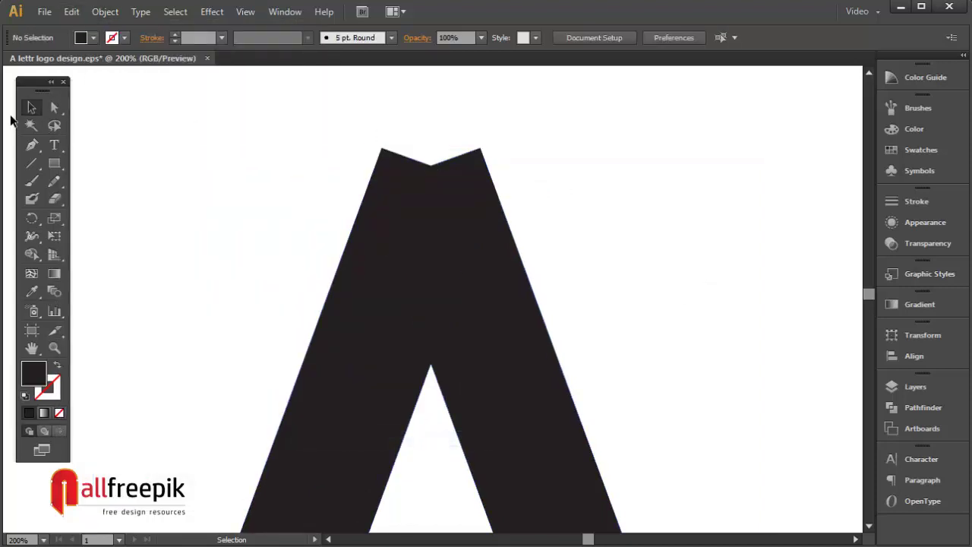
- Select the small notched pieces above the cut with the Direct Selection tool and cut them away
{"action": "left_click_drag", "start_coordinate": [329, 143], "coordinate": [507, 204]}
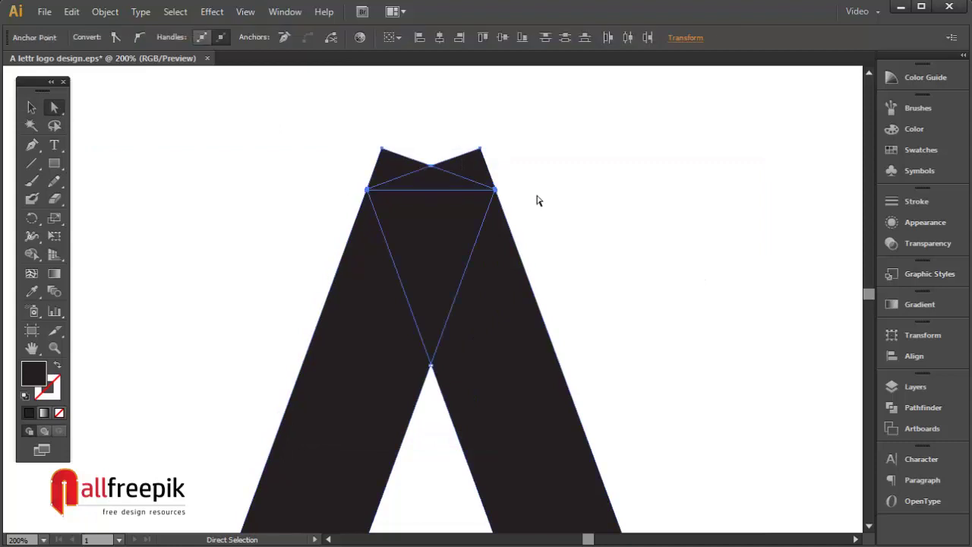
{"action": "left_click", "coordinate": [532, 192]}
{"action": "left_click", "coordinate": [423, 185]}
{"action": "left_click", "coordinate": [419, 180]}
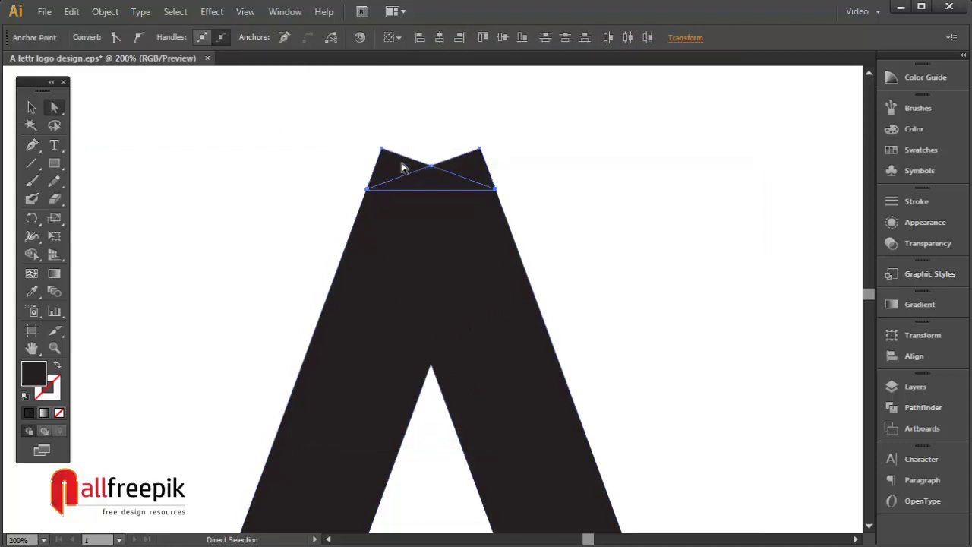
{"action": "left_click", "coordinate": [72, 11]}
{"action": "left_click", "coordinate": [91, 67]}
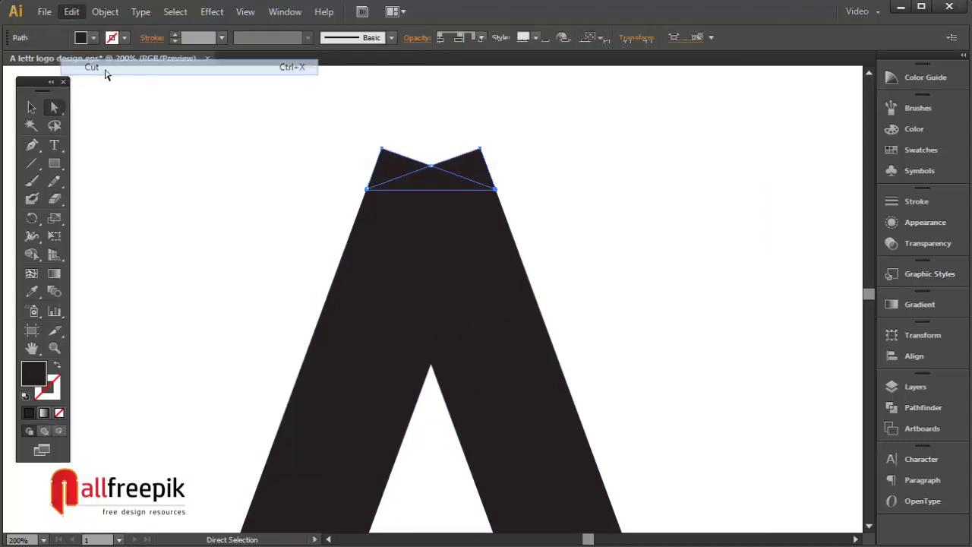
- Remove the leftover slanted path segment above the flat top of the A
{"action": "left_click", "coordinate": [615, 152]}
{"action": "left_click", "coordinate": [409, 173]}
{"action": "left_click", "coordinate": [72, 11]}
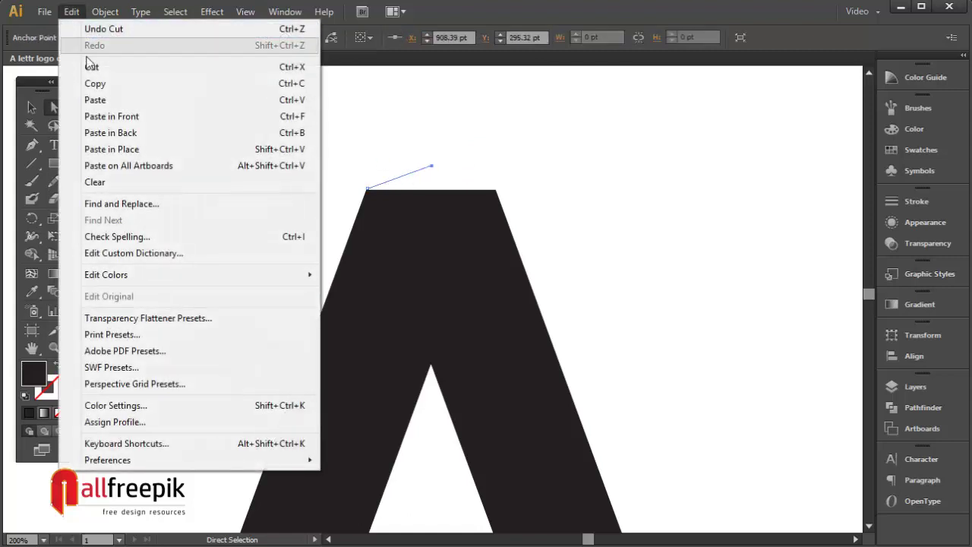
{"action": "left_click", "coordinate": [91, 67]}
{"action": "left_click", "coordinate": [394, 151]}
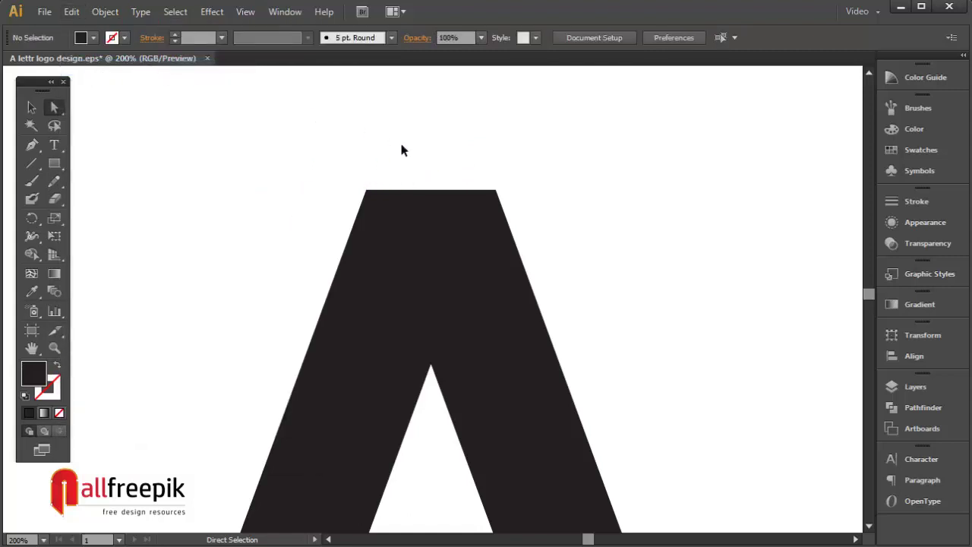
- Draw a circle with the Ellipse tool over the foot of the A's right leg
{"action": "left_click", "coordinate": [587, 214], "text": "ctrl+alt"}
{"action": "left_click", "coordinate": [588, 214], "text": "ctrl+alt"}
{"action": "left_click", "coordinate": [588, 213], "text": "ctrl+alt"}
{"action": "left_click", "coordinate": [587, 214], "text": "ctrl+alt"}
{"action": "left_click_drag", "start_coordinate": [336, 406], "coordinate": [580, 186]}
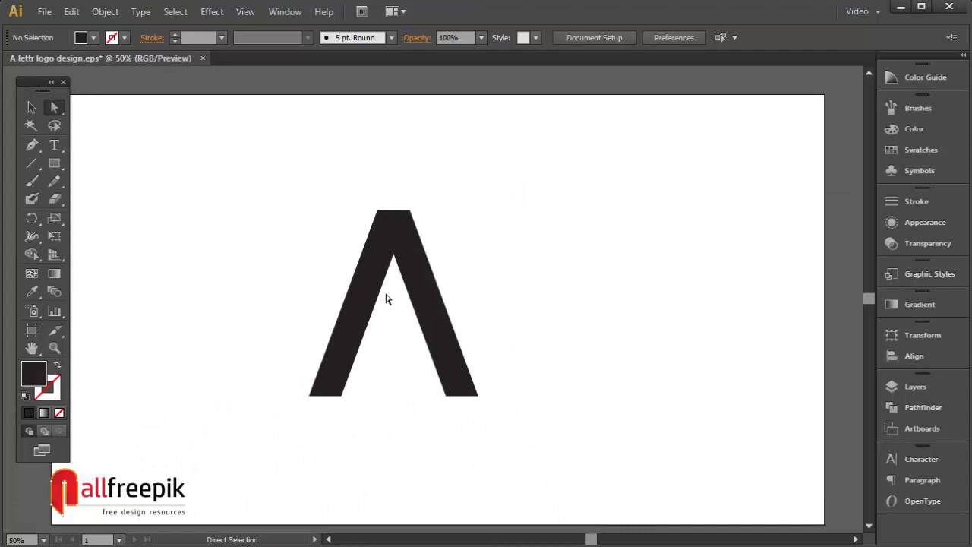
{"action": "left_click", "coordinate": [377, 284]}
{"action": "left_click", "coordinate": [440, 305]}
{"action": "left_click", "coordinate": [552, 308]}
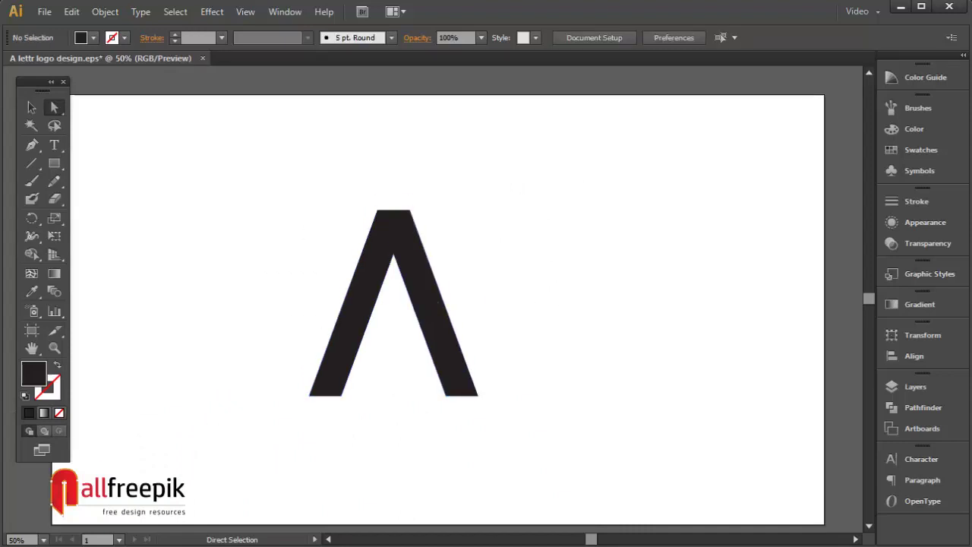
{"action": "key", "text": "v"}
{"action": "key", "text": "ctrl+space"}
{"action": "left_click_drag", "start_coordinate": [237, 157], "coordinate": [622, 469]}
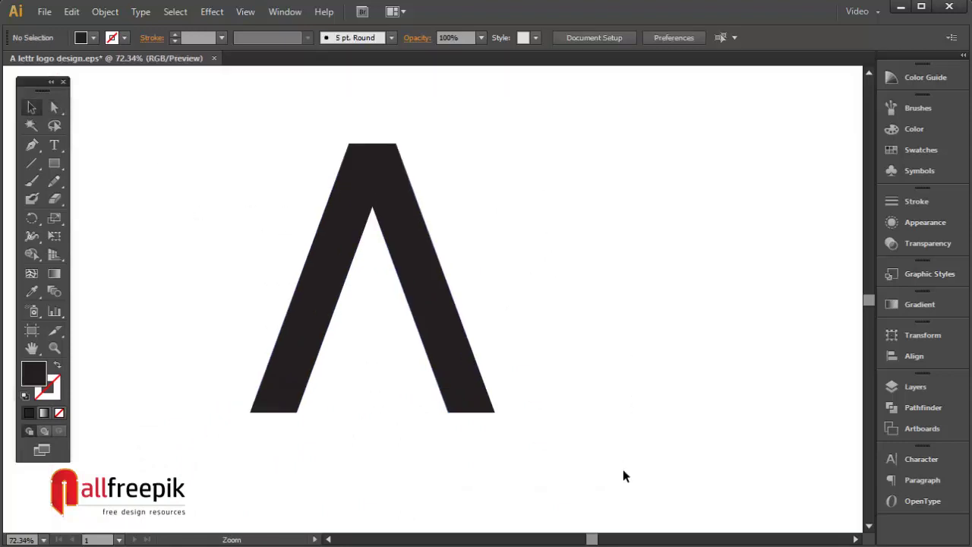
{"action": "left_click_drag", "start_coordinate": [54, 164], "coordinate": [87, 194]}
{"action": "left_click_drag", "start_coordinate": [341, 316], "coordinate": [546, 464]}
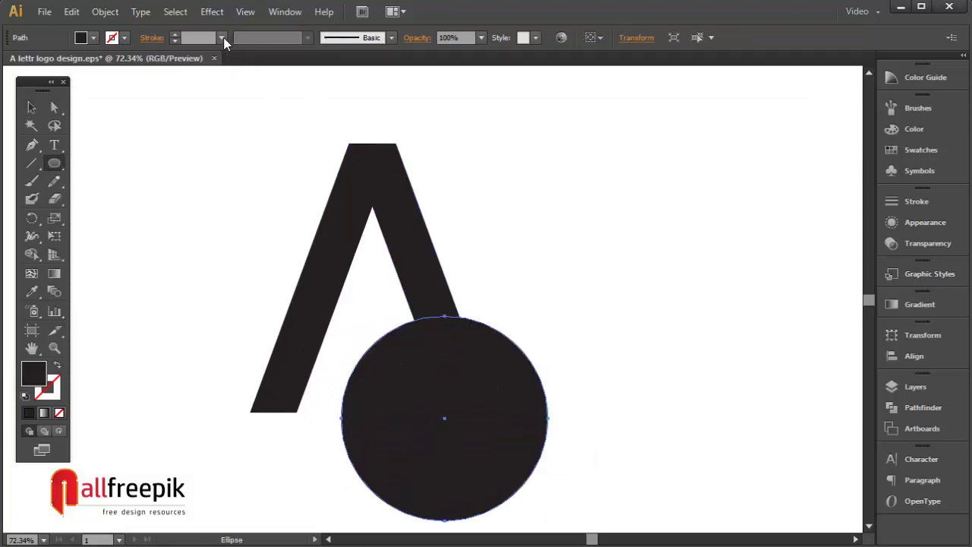
- Give the circle an 80 pt stroke and no fill so it forms a thick ring
{"action": "left_click", "coordinate": [224, 38]}
{"action": "left_click", "coordinate": [243, 369]}
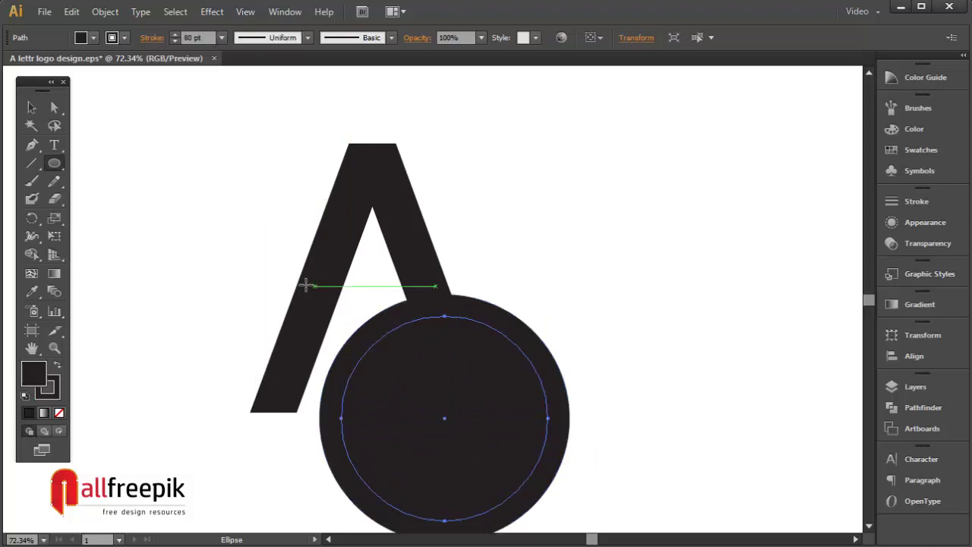
{"action": "left_click", "coordinate": [32, 104]}
{"action": "left_click", "coordinate": [112, 38]}
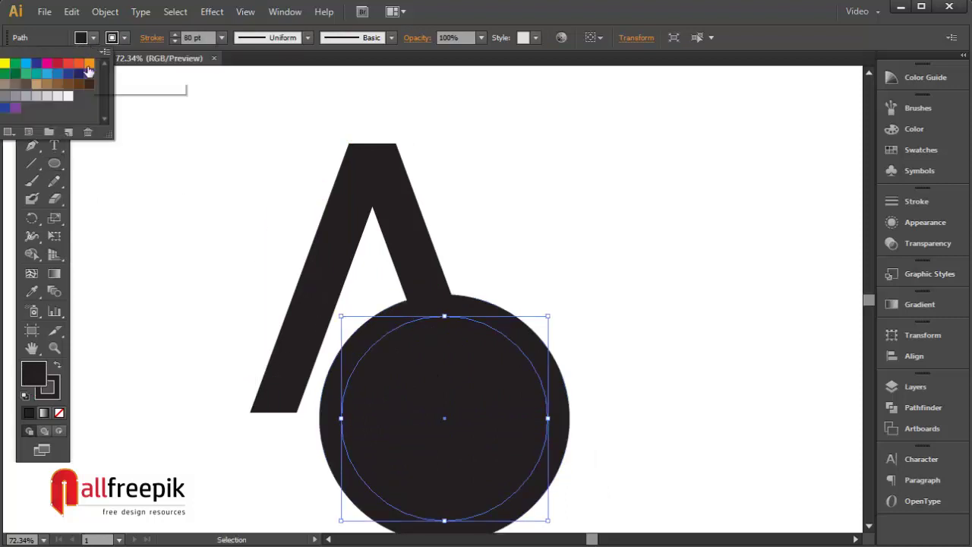
{"action": "left_click", "coordinate": [0, 63]}
{"action": "left_click", "coordinate": [506, 208]}
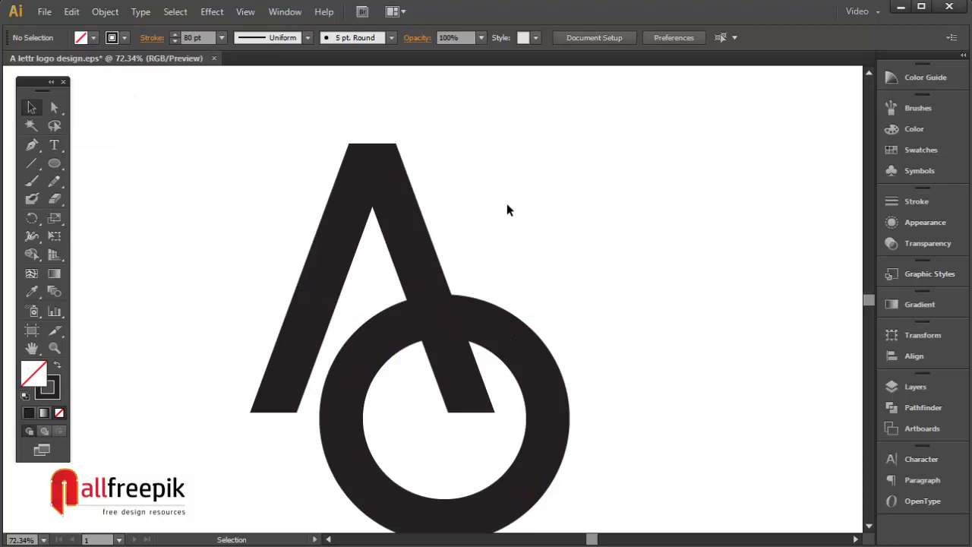
- Move the ring left so it overlaps both legs, and change its stroke color to light gray
{"action": "key", "text": "space"}
{"action": "left_click_drag", "start_coordinate": [549, 351], "coordinate": [502, 257]}
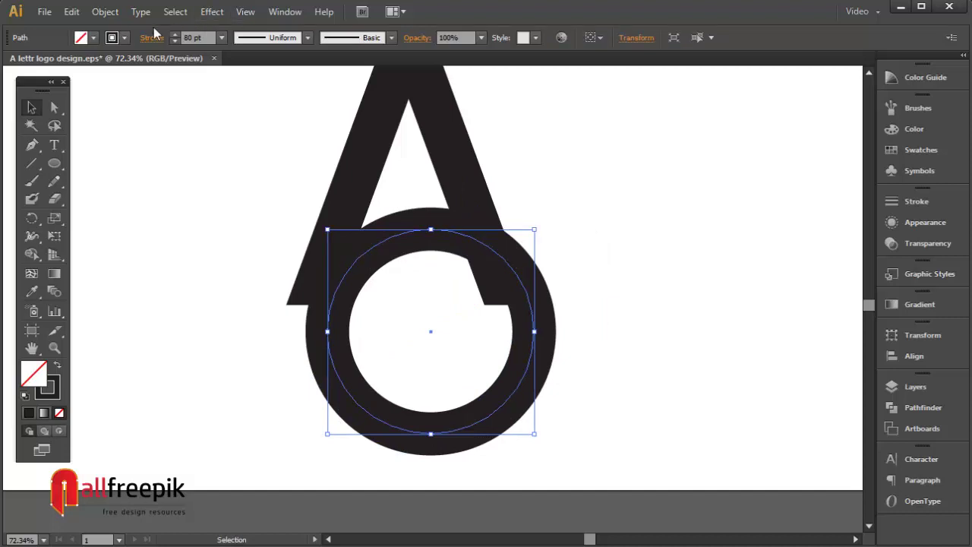
{"action": "left_click", "coordinate": [125, 39]}
{"action": "left_click", "coordinate": [74, 106]}
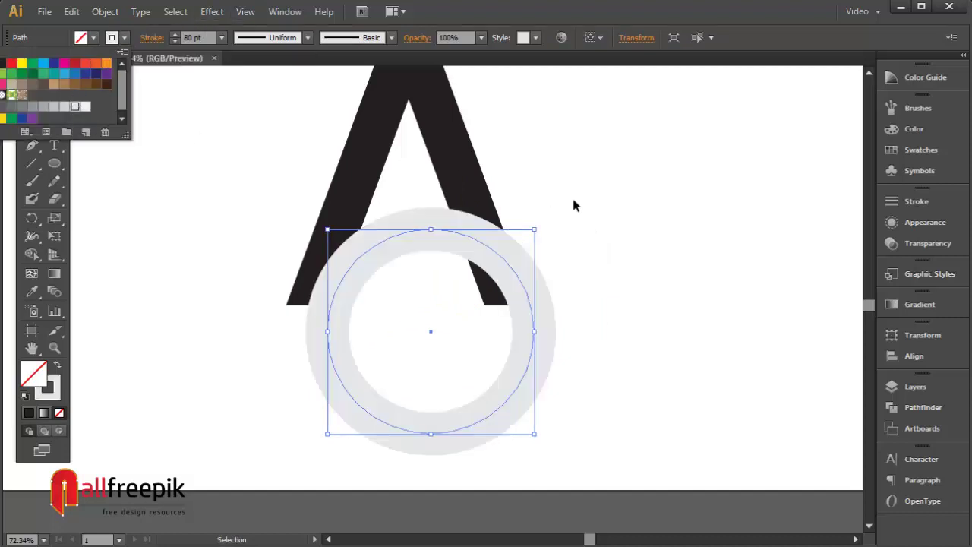
{"action": "left_click", "coordinate": [574, 201]}
- Shift the ring slightly left and send it to the back, behind the A
{"action": "left_click_drag", "start_coordinate": [465, 241], "coordinate": [454, 240]}
{"action": "right_click", "coordinate": [454, 240]}
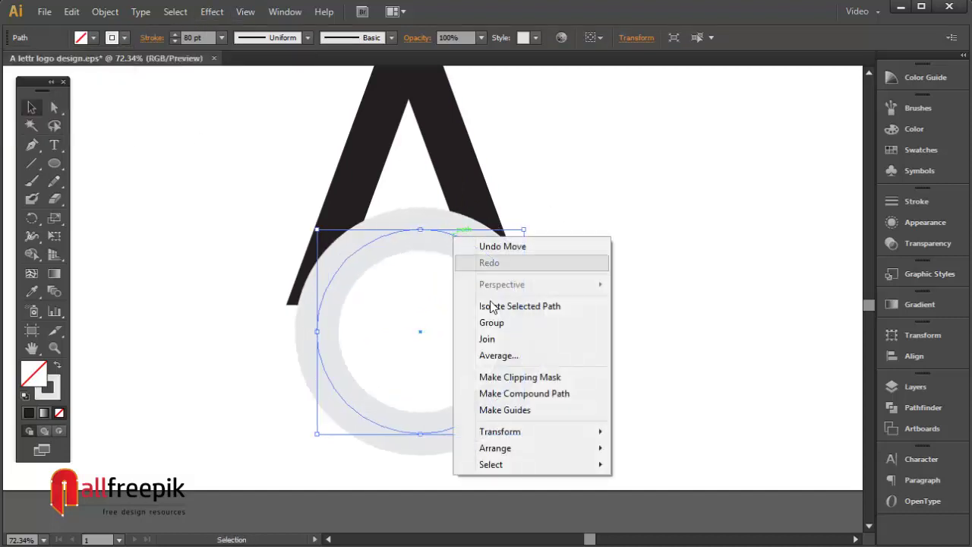
{"action": "mouse_move", "coordinate": [536, 432]}
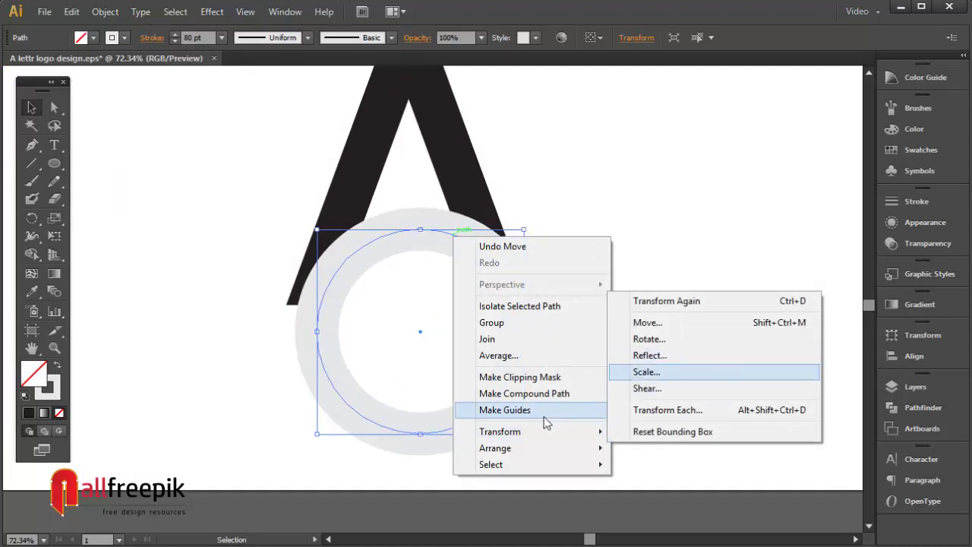
{"action": "mouse_move", "coordinate": [529, 449]}
{"action": "left_click", "coordinate": [676, 498]}
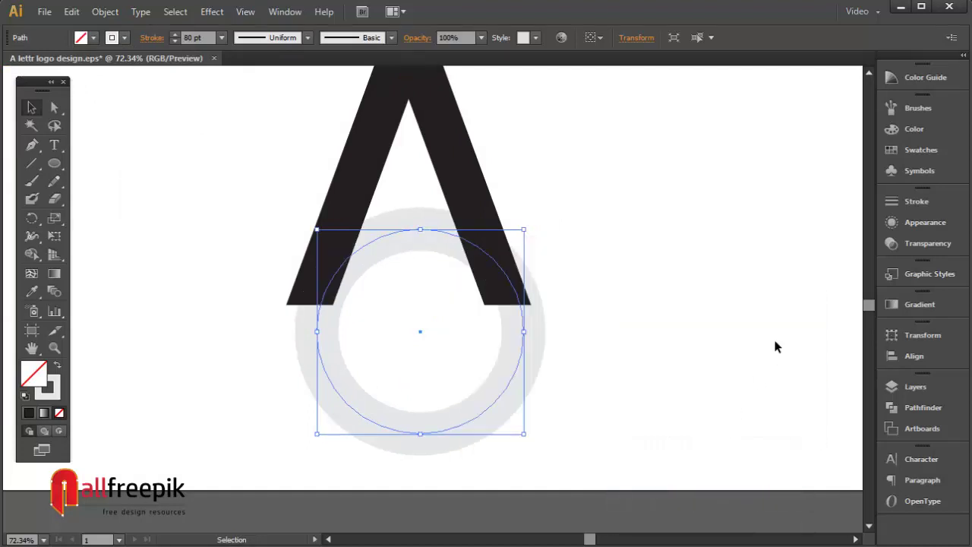
- Enlarge the ring beyond the right leg and nudge it horizontally to line up its left side with the left foot
{"action": "key", "text": "Left"}
{"action": "key", "text": "Left"}
{"action": "key", "text": "Left"}
{"action": "key", "text": "Left"}
{"action": "key", "text": "Left"}
{"action": "key", "text": "Left"}
{"action": "key", "text": "Left"}
{"action": "key", "text": "Left"}
{"action": "key", "text": "Left"}
{"action": "key", "text": "Left"}
{"action": "key", "text": "Left"}
{"action": "key", "text": "Left"}
{"action": "key", "text": "Left"}
{"action": "key", "text": "Left"}
{"action": "key", "text": "Left"}
{"action": "key", "text": "Left"}
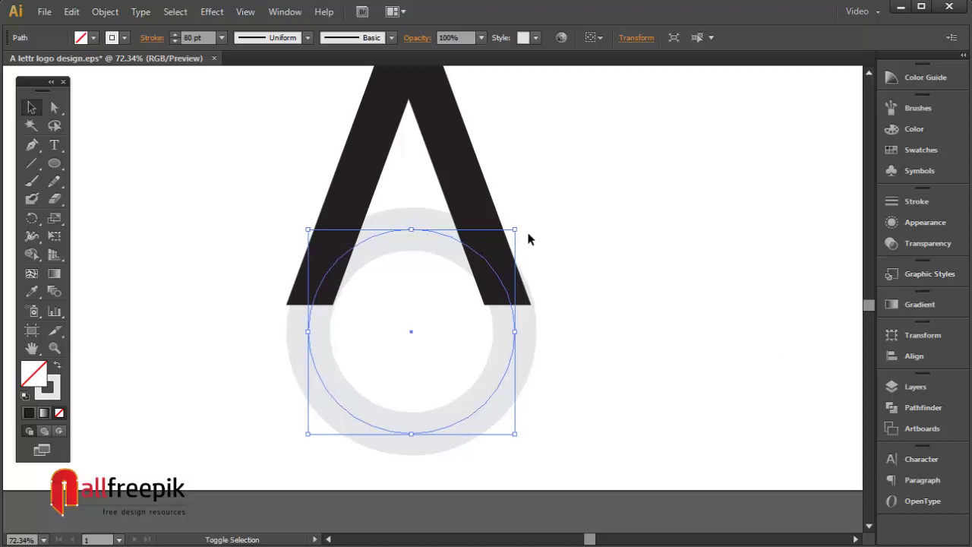
{"action": "left_click_drag", "start_coordinate": [516, 230], "coordinate": [598, 209]}
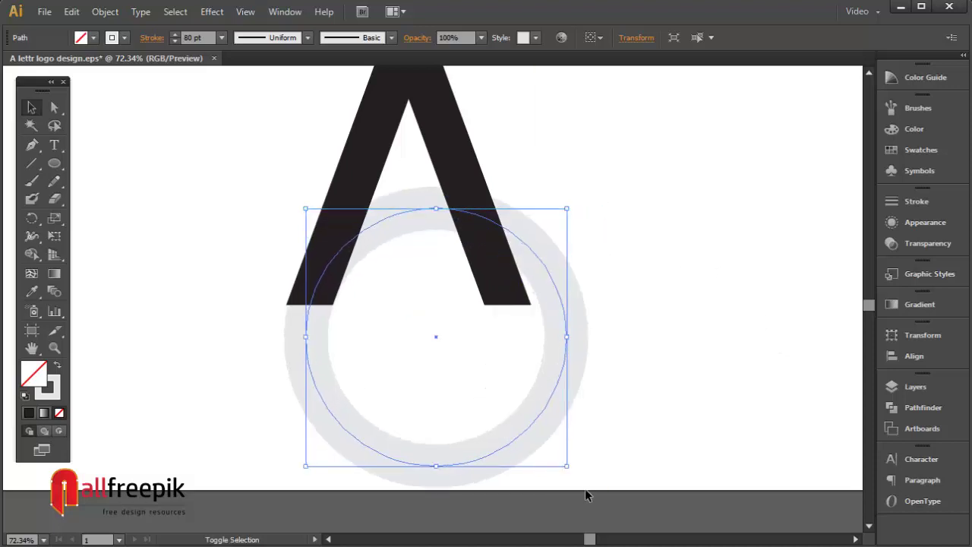
{"action": "left_click_drag", "start_coordinate": [567, 466], "coordinate": [597, 492]}
{"action": "key", "text": "shift+Left"}
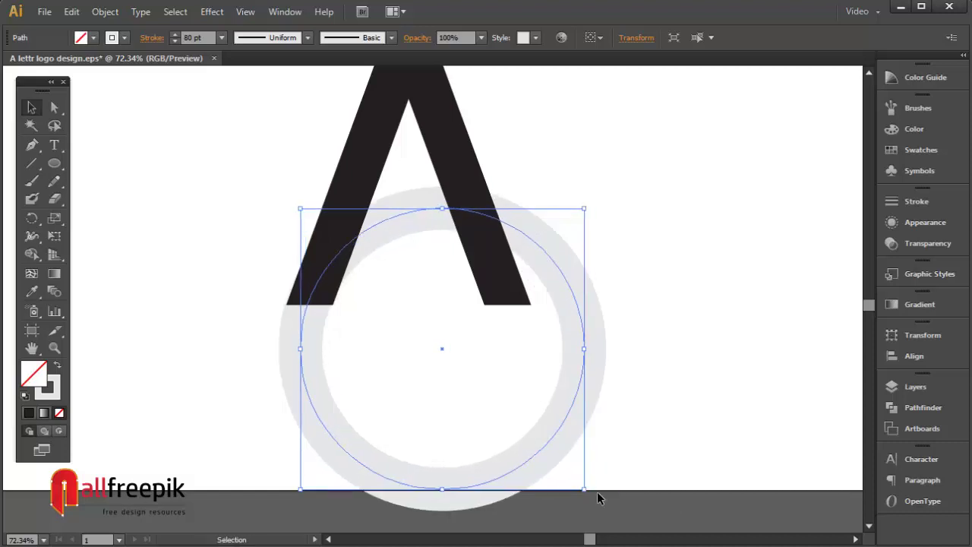
{"action": "key", "text": "Right"}
{"action": "key", "text": "Right"}
{"action": "key", "text": "Right"}
{"action": "key", "text": "Right"}
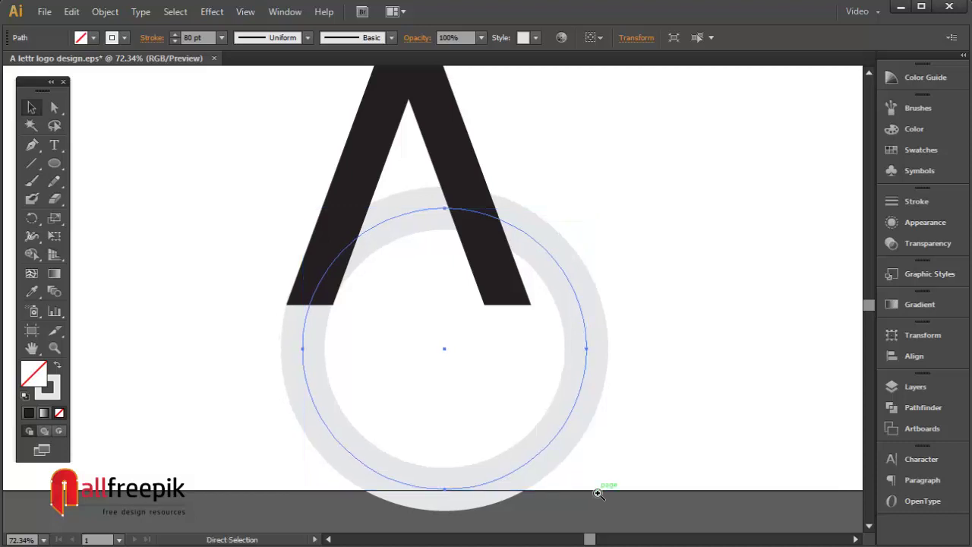
- Convert the ring's stroke into a filled shape with Outline Stroke
{"action": "left_click_drag", "start_coordinate": [634, 152], "coordinate": [242, 367]}
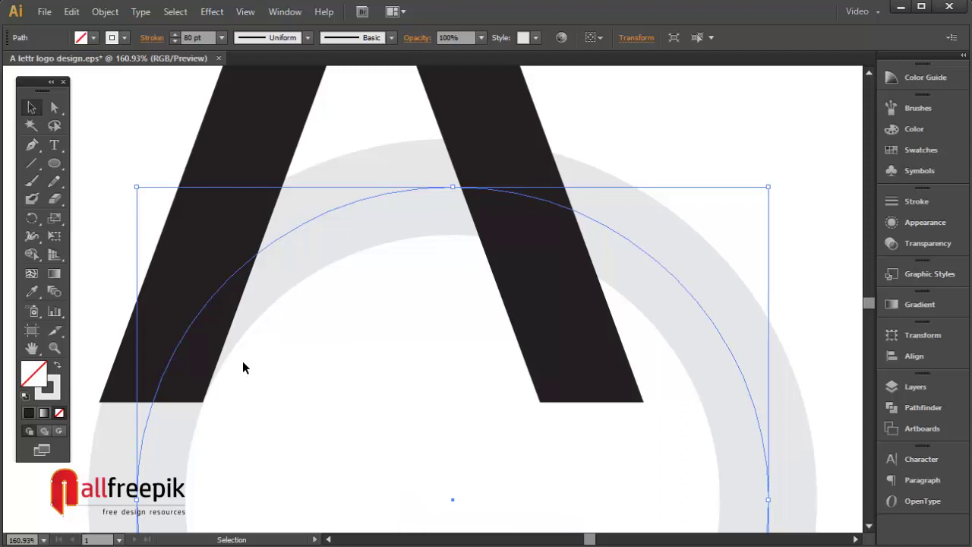
{"action": "left_click", "coordinate": [464, 235], "text": "ctrl+alt"}
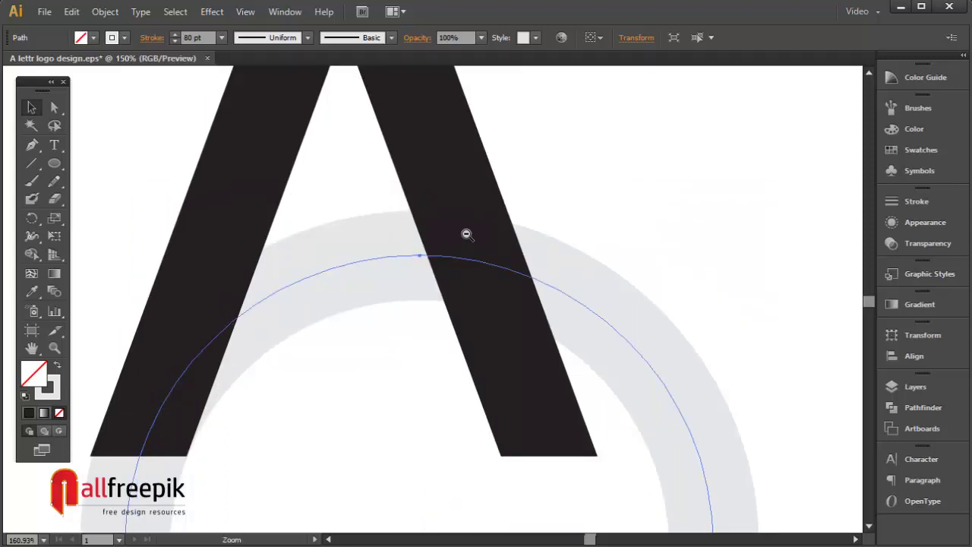
{"action": "left_click", "coordinate": [466, 234], "text": "ctrl+alt"}
{"action": "left_click", "coordinate": [472, 236], "text": "ctrl+alt"}
{"action": "left_click_drag", "start_coordinate": [510, 269], "coordinate": [497, 188]}
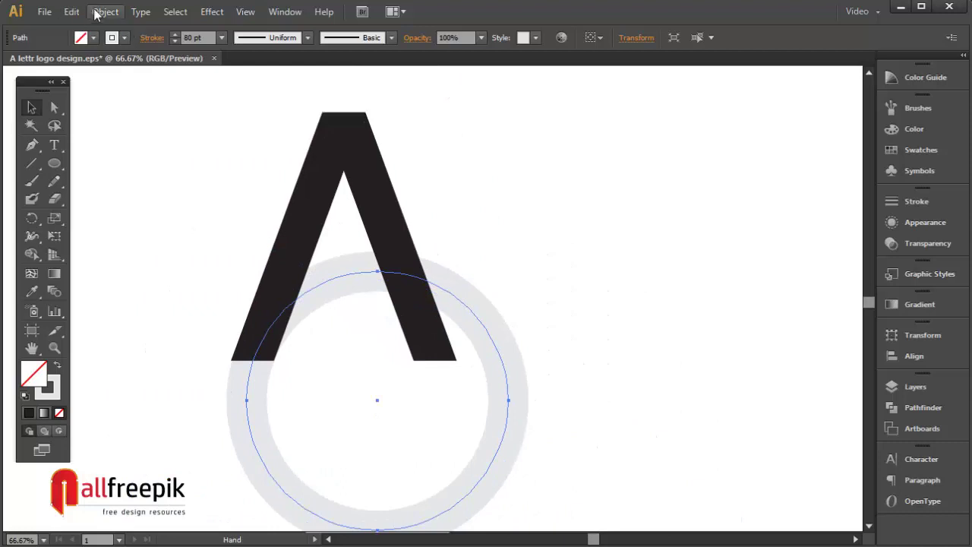
{"action": "left_click", "coordinate": [97, 14]}
{"action": "mouse_move", "coordinate": [156, 313]}
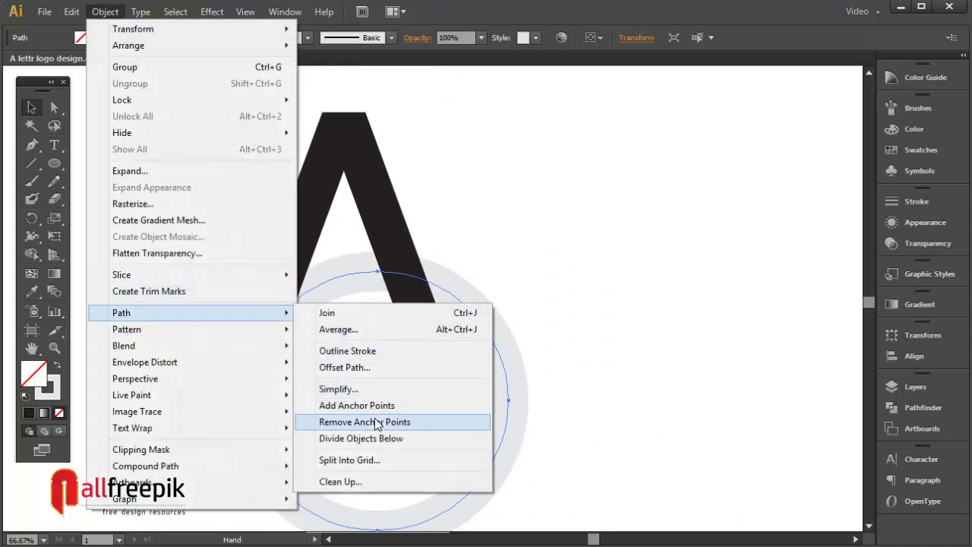
{"action": "left_click", "coordinate": [347, 353]}
{"action": "left_click", "coordinate": [611, 280]}
- Draw a diagonal cutting line across the ring from outside its upper right to the right leg's outer lower corner
{"action": "left_click_drag", "start_coordinate": [506, 317], "coordinate": [521, 286]}
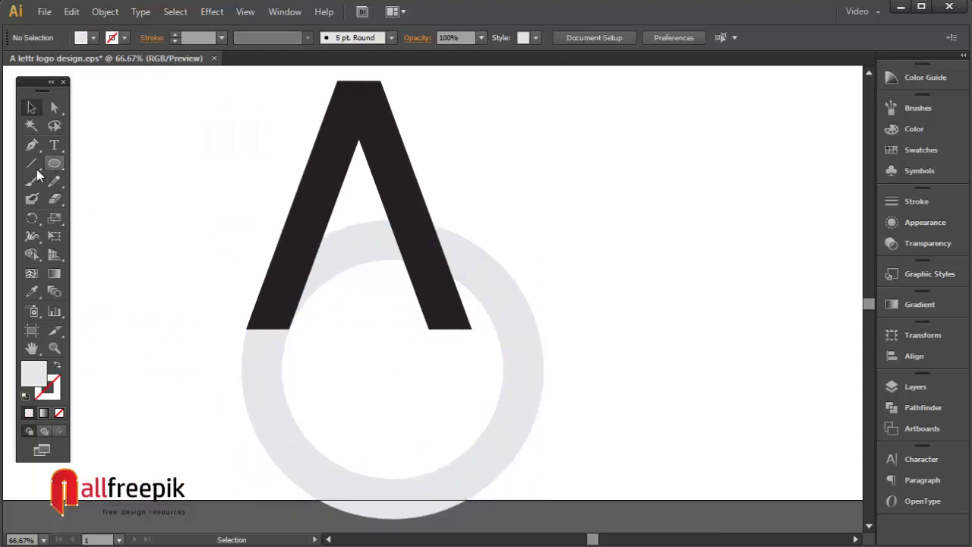
{"action": "left_click_drag", "start_coordinate": [535, 247], "coordinate": [473, 324]}
{"action": "left_click", "coordinate": [31, 107]}
{"action": "left_click", "coordinate": [672, 278]}
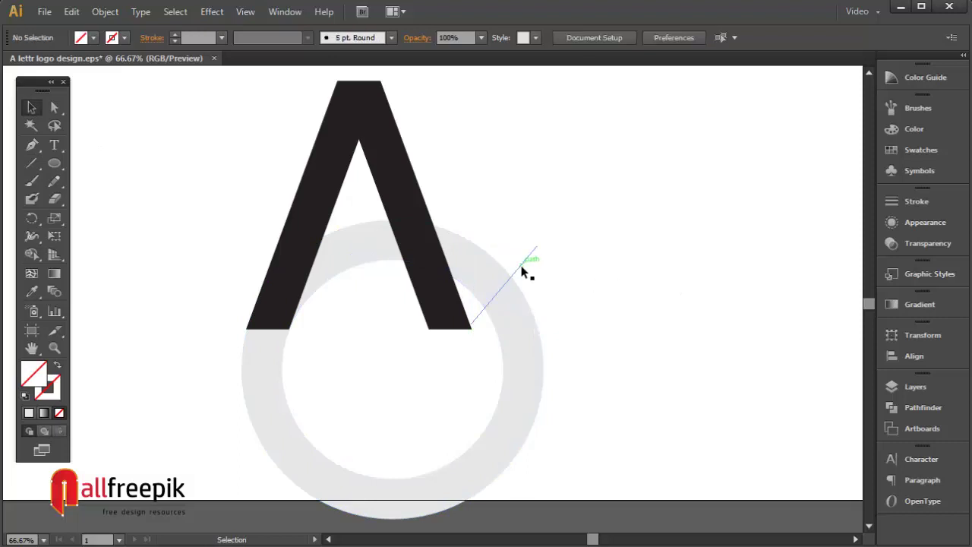
- Position the diagonal cutting line across the ring's band beside the right leg and split the ring with Divide Objects Below
{"action": "left_click_drag", "start_coordinate": [520, 270], "coordinate": [514, 259]}
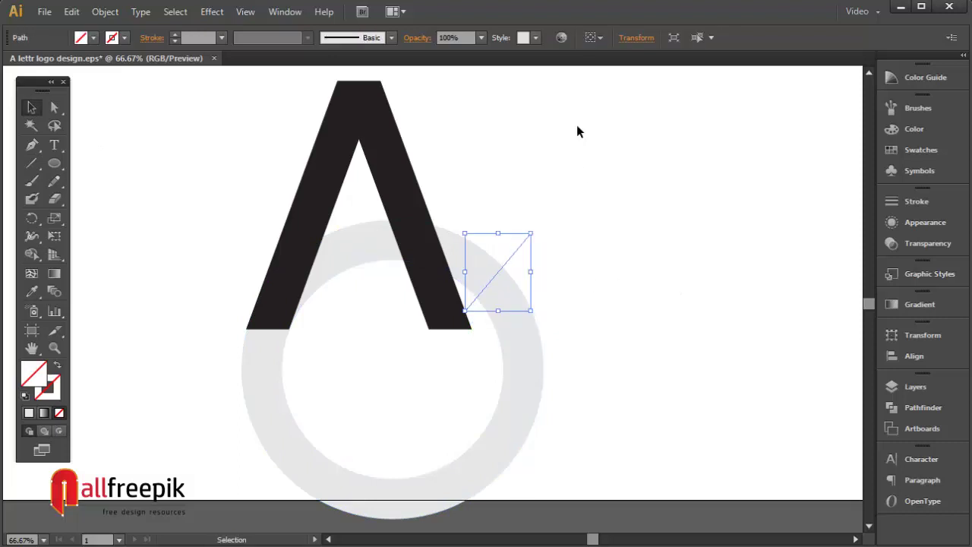
{"action": "left_click", "coordinate": [105, 12]}
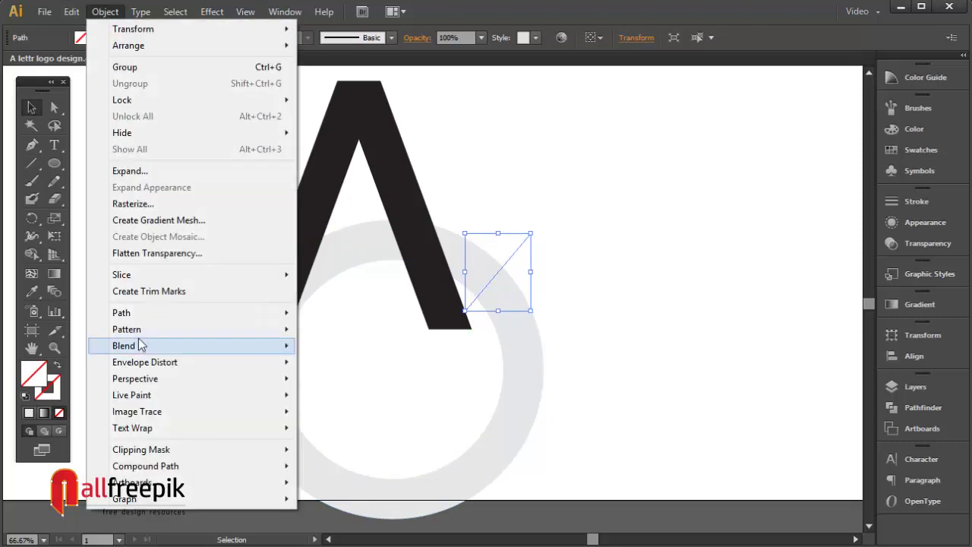
{"action": "mouse_move", "coordinate": [141, 315]}
{"action": "left_click", "coordinate": [416, 438]}
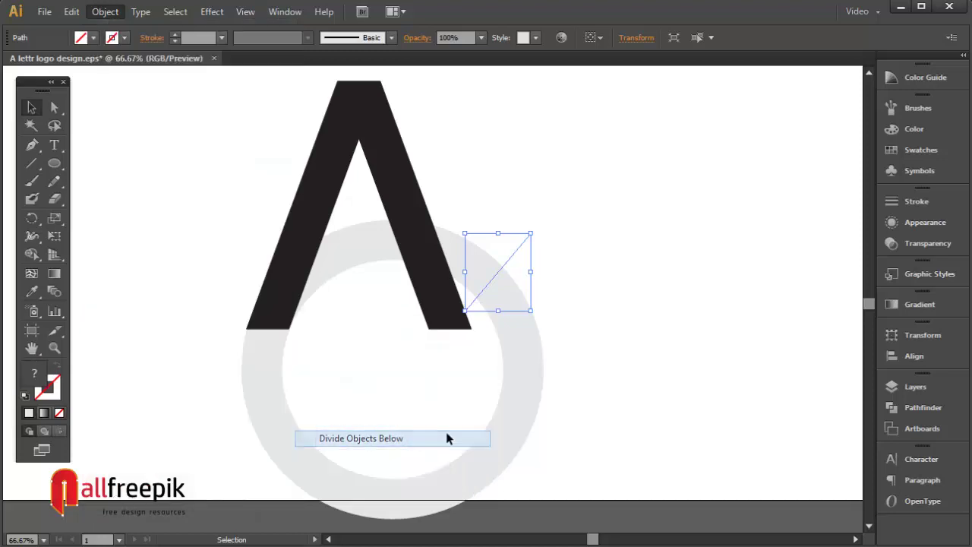
{"action": "left_click", "coordinate": [717, 300]}
- Nudge the divided ring slightly left so its band edges meet the lower corners of the A's left foot
{"action": "left_click", "coordinate": [265, 372]}
{"action": "key", "text": "ctrl+space"}
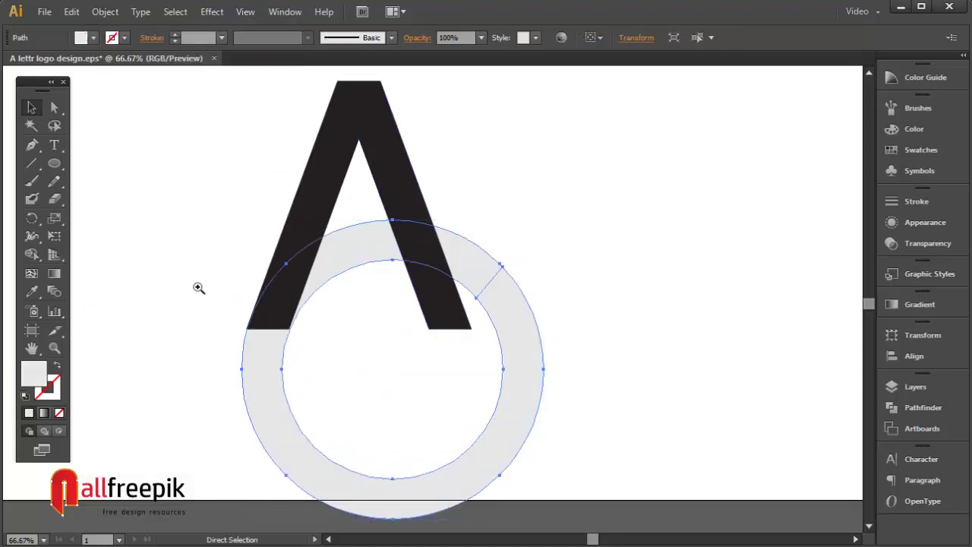
{"action": "left_click_drag", "start_coordinate": [200, 288], "coordinate": [324, 371]}
{"action": "left_click", "coordinate": [620, 416]}
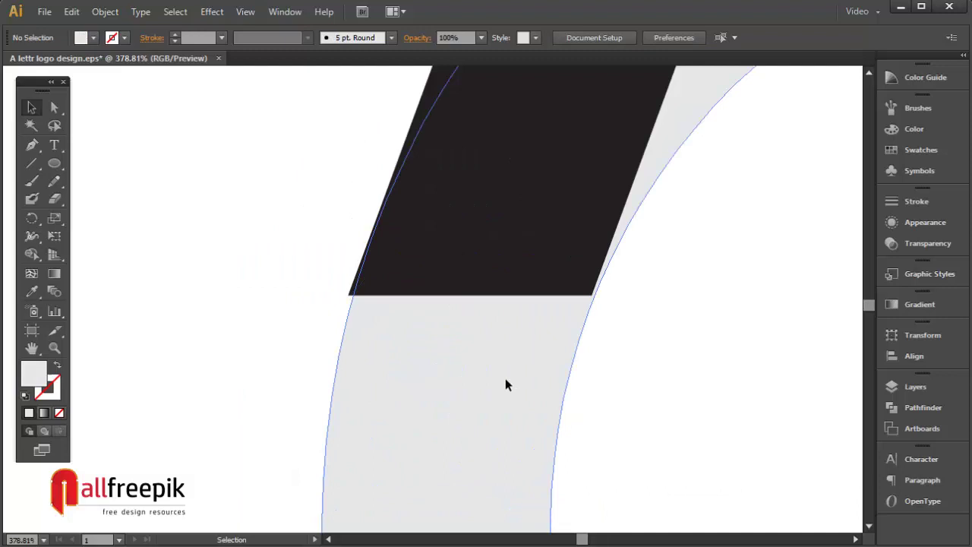
{"action": "left_click", "coordinate": [506, 375]}
{"action": "left_click_drag", "start_coordinate": [507, 372], "coordinate": [506, 373]}
{"action": "left_click", "coordinate": [652, 382]}
{"action": "left_click", "coordinate": [499, 408]}
{"action": "left_click", "coordinate": [634, 395]}
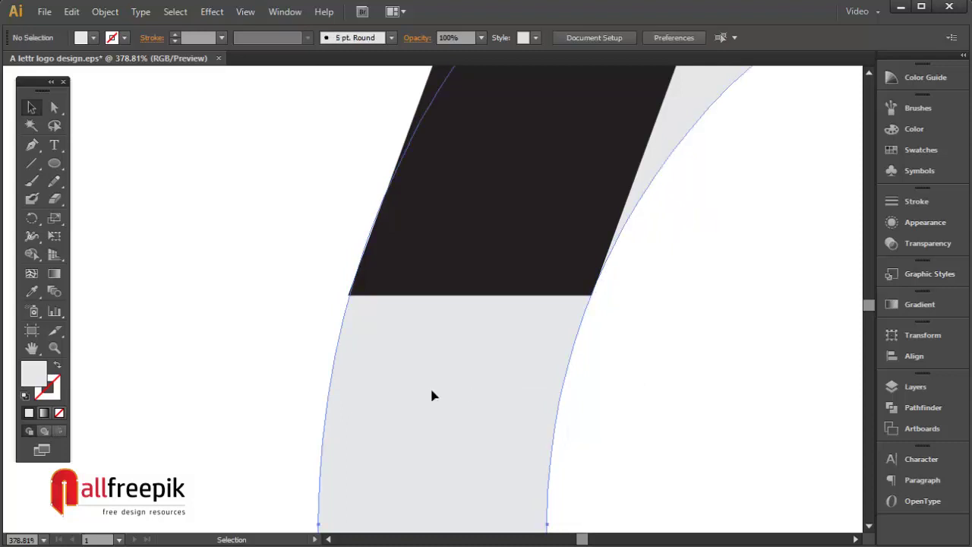
- Lock the A's left leg
{"action": "left_click", "coordinate": [403, 310]}
{"action": "left_click", "coordinate": [432, 236]}
{"action": "left_click", "coordinate": [105, 12]}
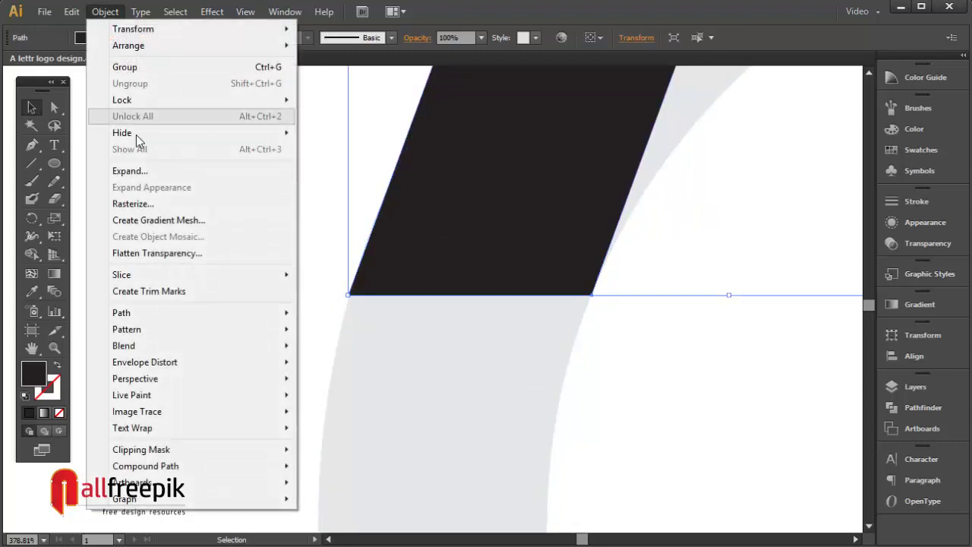
{"action": "mouse_move", "coordinate": [152, 100]}
{"action": "left_click", "coordinate": [337, 99]}
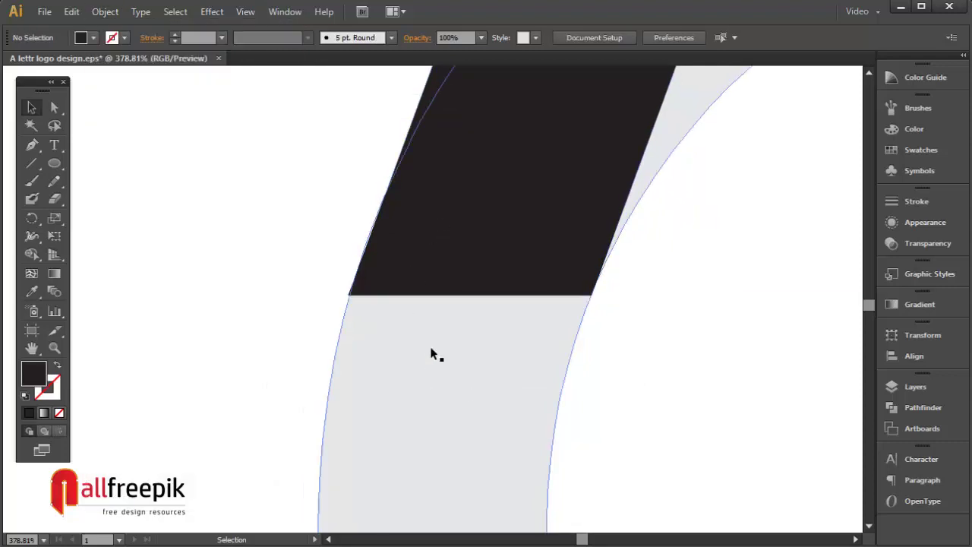
- Draw a horizontal line along the left foot's bottom edge, extending past the ring band, and apply Divide Objects Below
{"action": "left_click", "coordinate": [31, 162]}
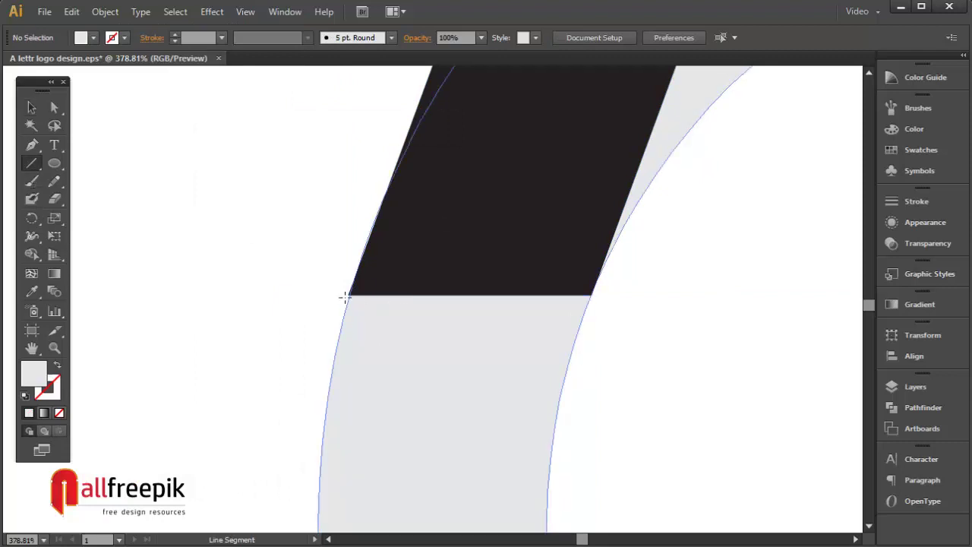
{"action": "left_click_drag", "start_coordinate": [338, 295], "coordinate": [607, 312]}
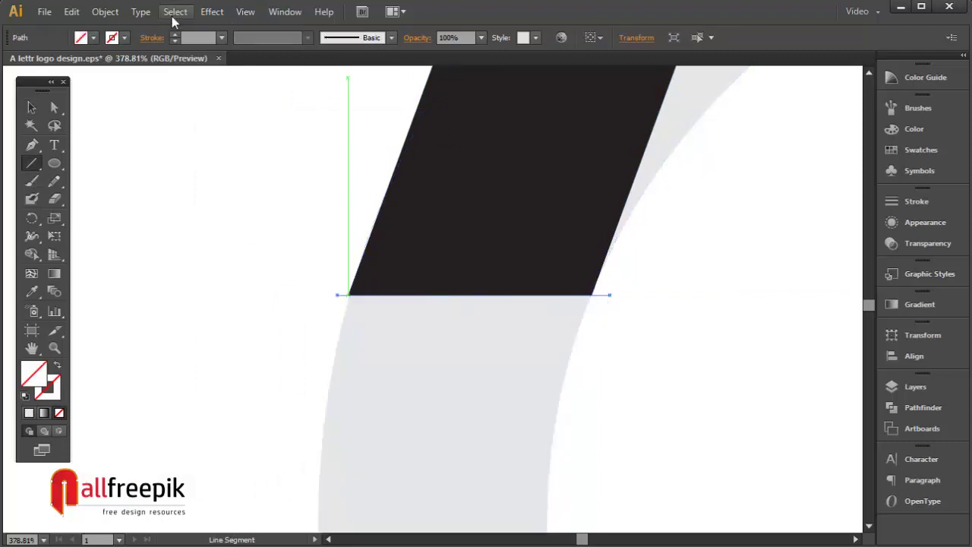
{"action": "left_click", "coordinate": [105, 11]}
{"action": "mouse_move", "coordinate": [189, 312]}
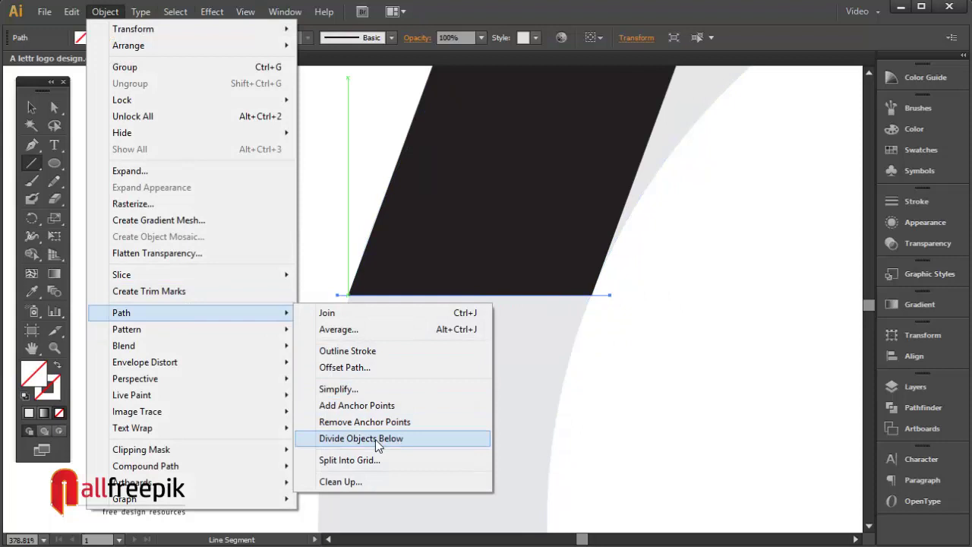
{"action": "left_click", "coordinate": [372, 438]}
- Select the lower portion of the divided ring and cut it out, keeping only the arc crossing the A
{"action": "left_click", "coordinate": [59, 126]}
{"action": "left_click", "coordinate": [58, 108]}
{"action": "left_click", "coordinate": [239, 176]}
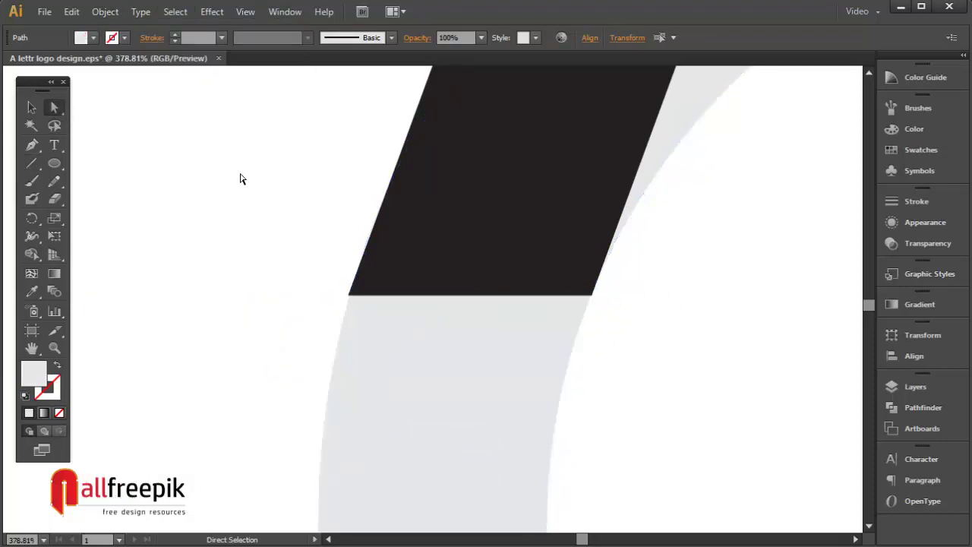
{"action": "left_click", "coordinate": [287, 200], "text": "ctrl+alt"}
{"action": "left_click", "coordinate": [287, 201], "text": "ctrl+alt"}
{"action": "left_click", "coordinate": [287, 200], "text": "ctrl+alt"}
{"action": "left_click", "coordinate": [287, 201], "text": "ctrl+alt"}
{"action": "left_click", "coordinate": [287, 200], "text": "ctrl+alt"}
{"action": "left_click", "coordinate": [287, 200], "text": "ctrl+alt"}
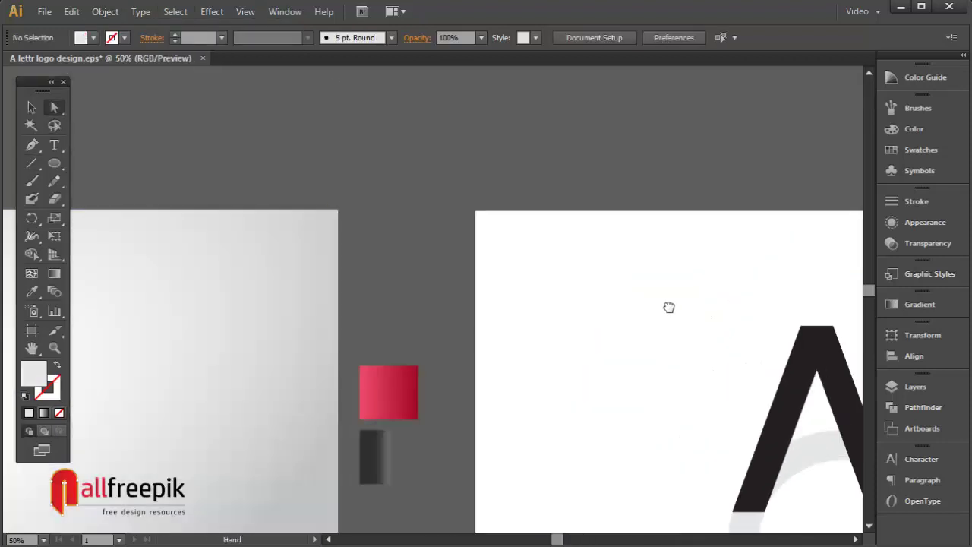
{"action": "left_click_drag", "start_coordinate": [668, 308], "coordinate": [450, 263]}
{"action": "left_click", "coordinate": [505, 410]}
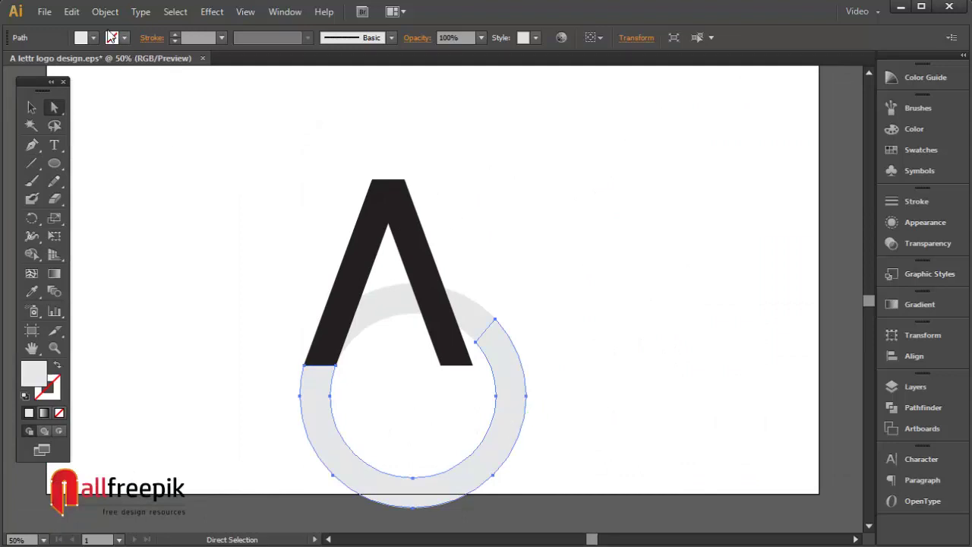
{"action": "left_click", "coordinate": [71, 11]}
{"action": "left_click", "coordinate": [91, 64]}
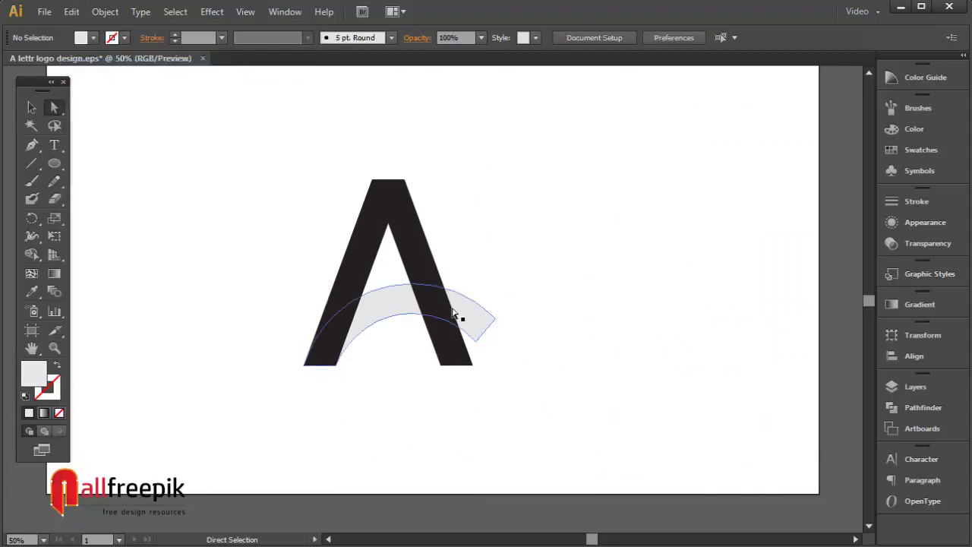
- Bring the remaining grey arc to the front, over both legs of the A
{"action": "right_click", "coordinate": [399, 302]}
{"action": "mouse_move", "coordinate": [472, 498]}
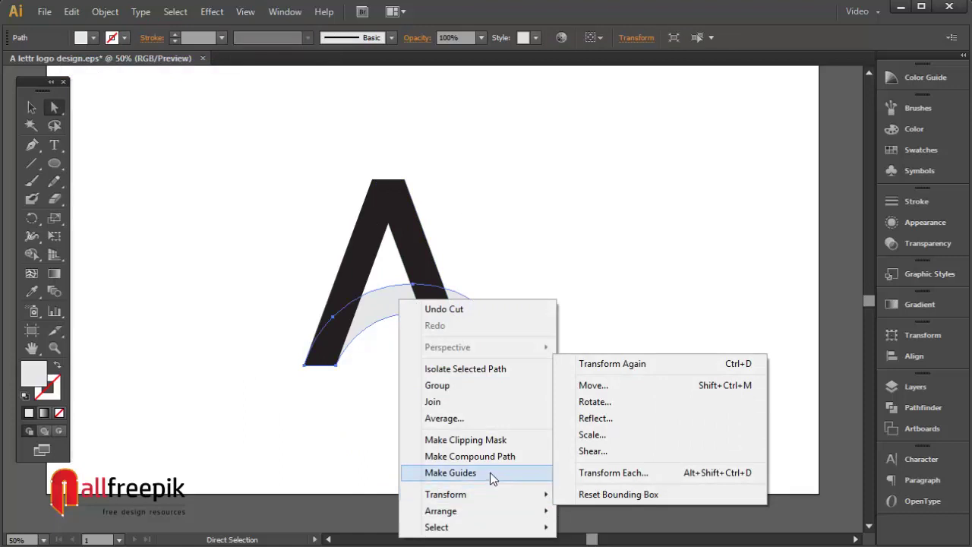
{"action": "left_click", "coordinate": [622, 440]}
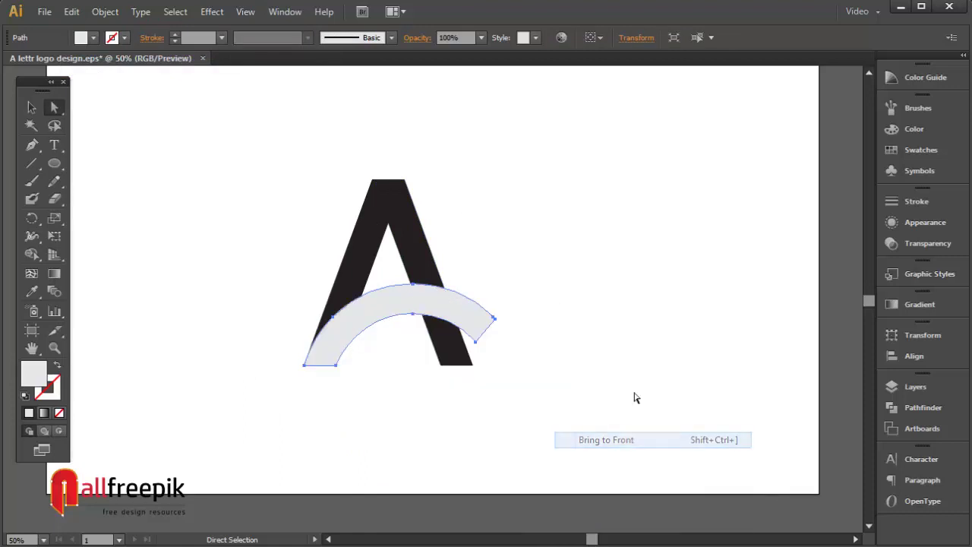
{"action": "left_click", "coordinate": [336, 243]}
- Unlock the A's left leg
{"action": "key", "text": "v"}
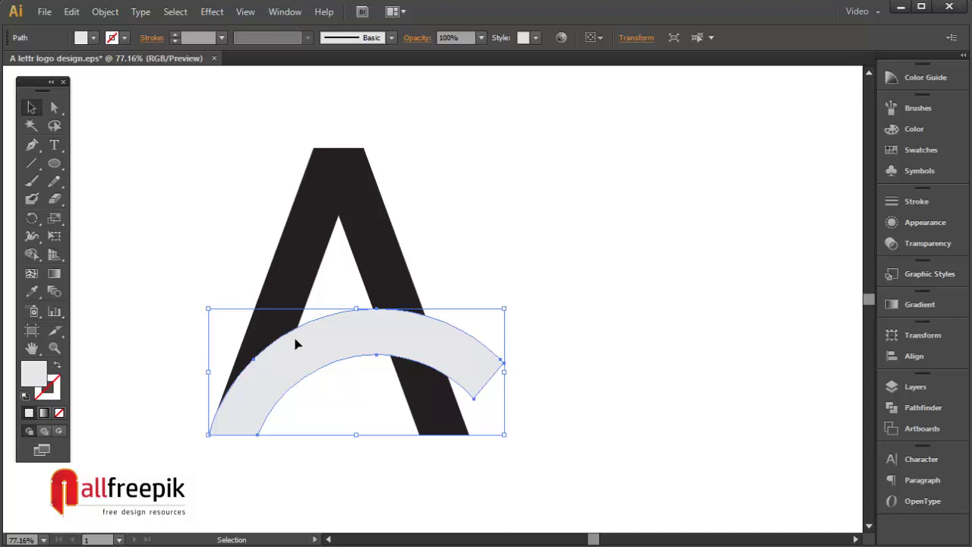
{"action": "left_click", "coordinate": [478, 281]}
{"action": "left_click", "coordinate": [106, 12]}
{"action": "left_click", "coordinate": [137, 116]}
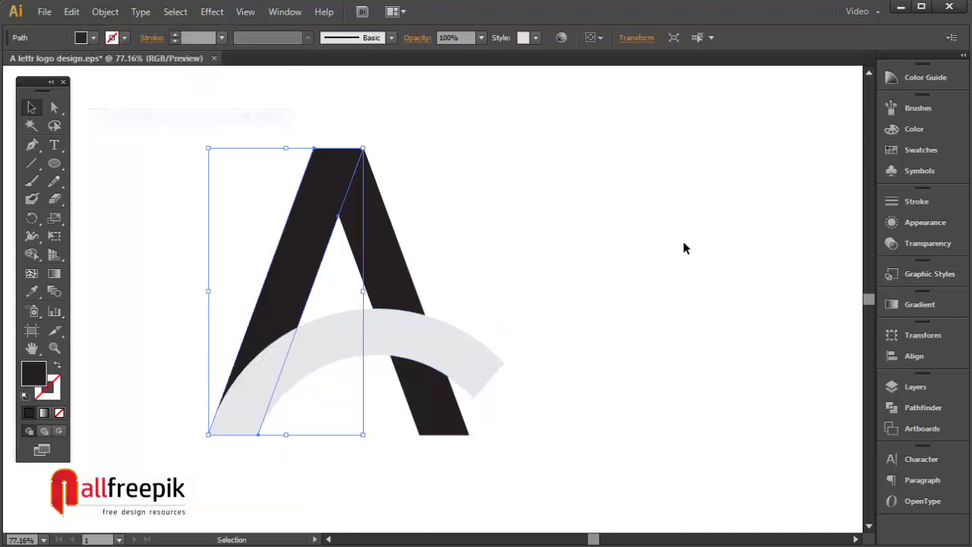
- Split the arc along the left leg's inner edge with Shape Builder and delete the arc piece overlapping that leg
{"action": "left_click", "coordinate": [338, 348]}
{"action": "left_click", "coordinate": [301, 286], "text": "shift"}
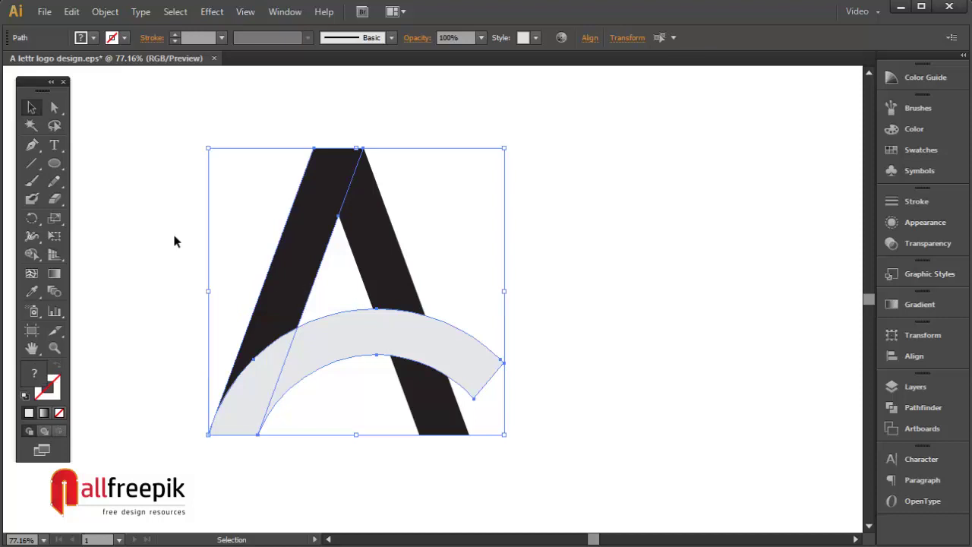
{"action": "left_click", "coordinate": [31, 254]}
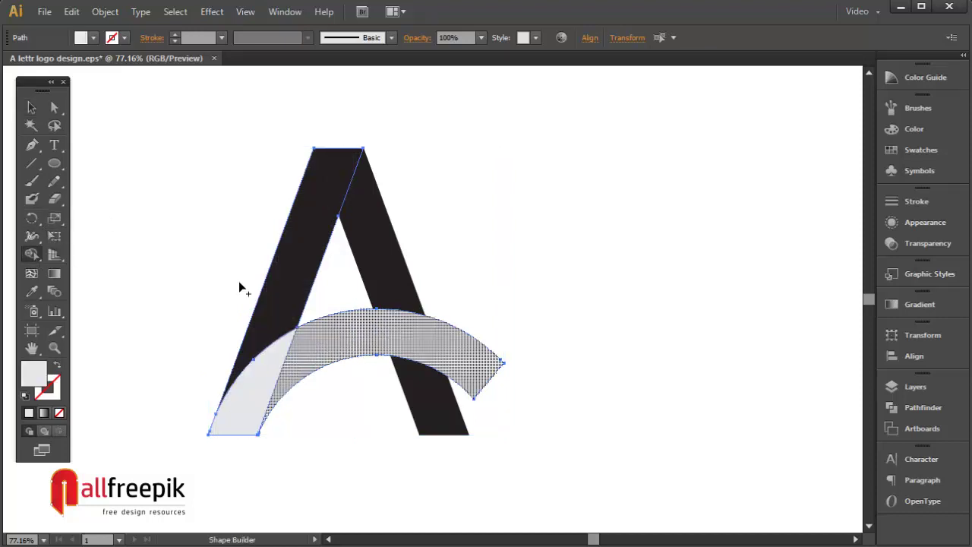
{"action": "left_click", "coordinate": [31, 107]}
{"action": "left_click", "coordinate": [183, 249]}
{"action": "left_click_drag", "start_coordinate": [261, 371], "coordinate": [166, 353]}
{"action": "key", "text": "Delete"}
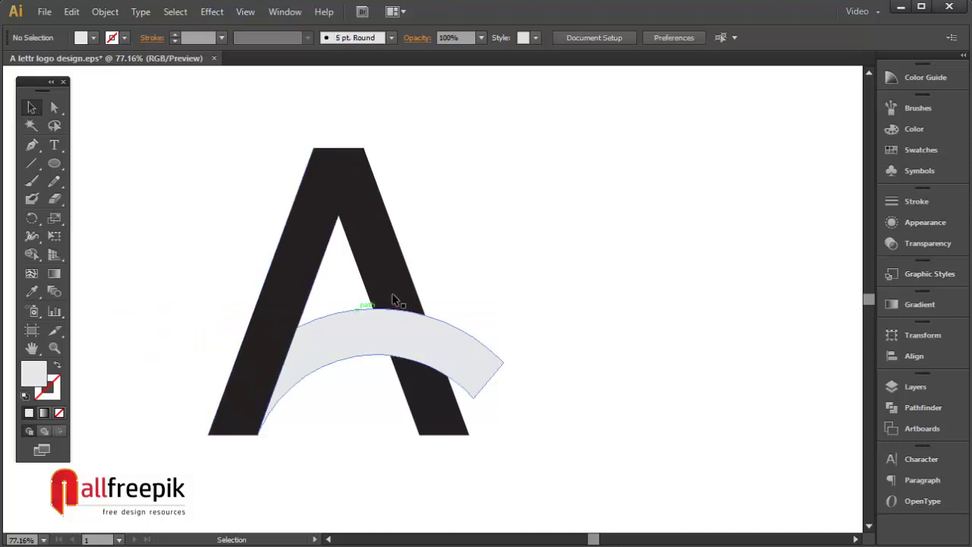
{"action": "left_click", "coordinate": [332, 211]}
{"action": "left_click", "coordinate": [372, 223]}
{"action": "left_click", "coordinate": [486, 366]}
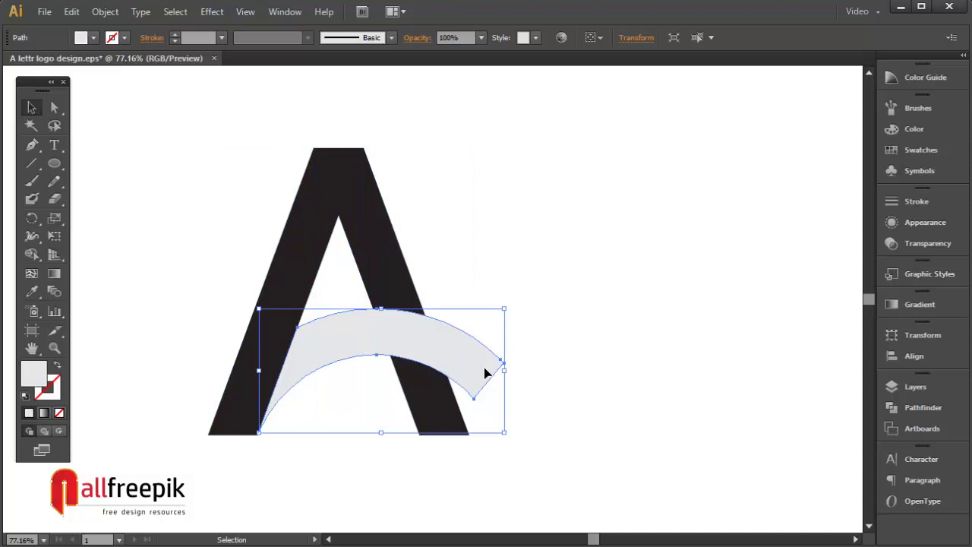
{"action": "left_click", "coordinate": [582, 375]}
{"action": "left_click", "coordinate": [532, 332], "text": "ctrl+alt"}
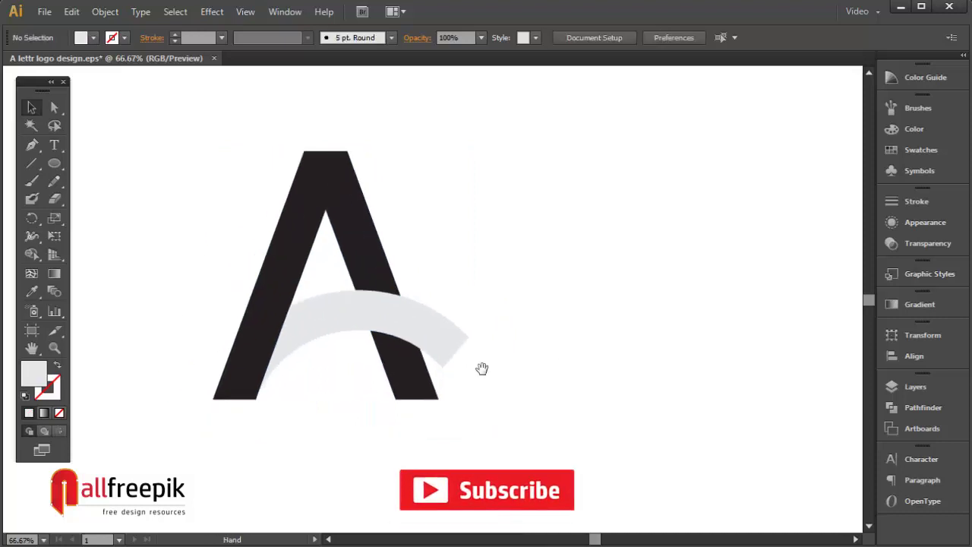
- Separate the part of the right leg below the arc into its own shape using Shape Builder
{"action": "left_click", "coordinate": [400, 393]}
{"action": "left_click", "coordinate": [429, 338], "text": "shift"}
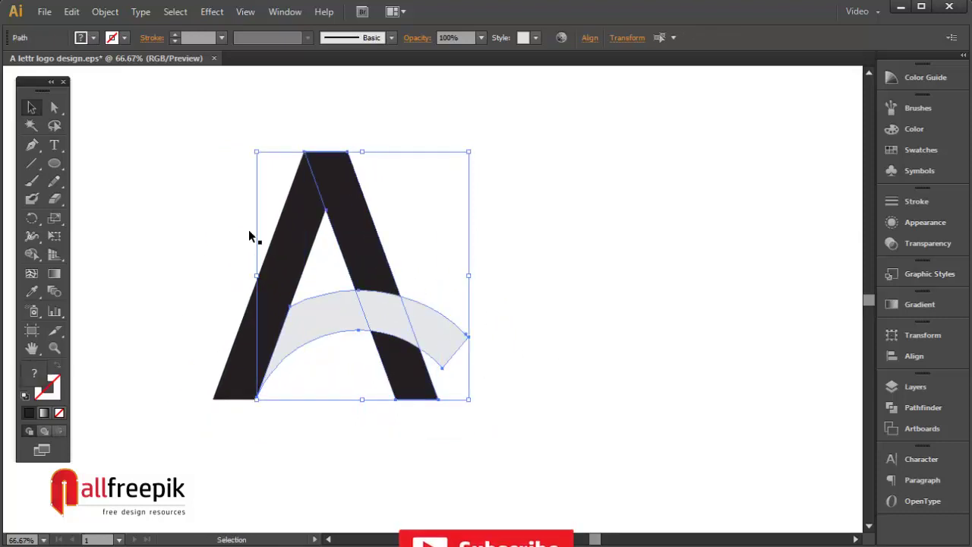
{"action": "left_click", "coordinate": [31, 254]}
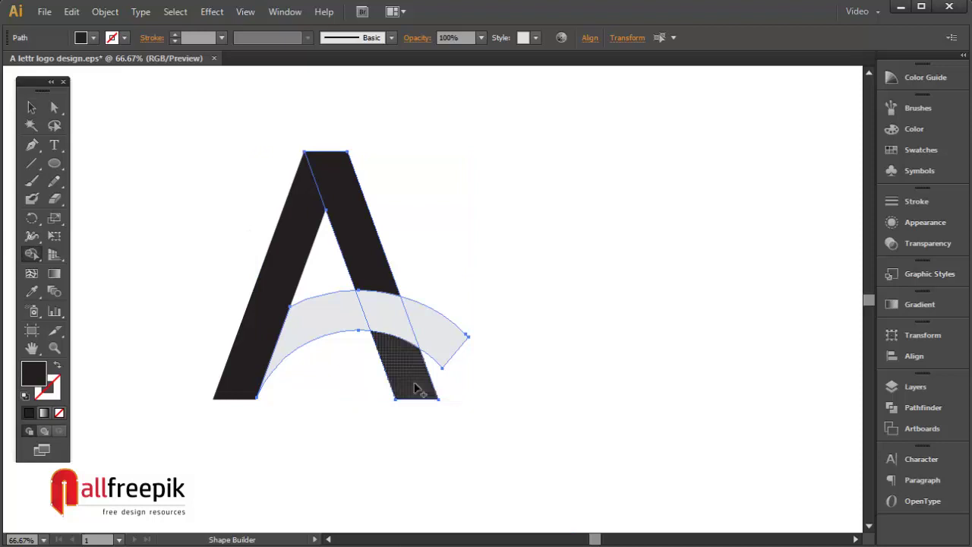
{"action": "left_click", "coordinate": [412, 386]}
{"action": "left_click", "coordinate": [40, 108]}
{"action": "left_click", "coordinate": [114, 134]}
- Move the red and grey gradient sample shapes together onto the artboard, to the left of the A
{"action": "key", "text": "ctrl+minus"}
{"action": "scroll", "coordinate": [212, 246], "scroll_direction": "left", "scroll_amount": 5}
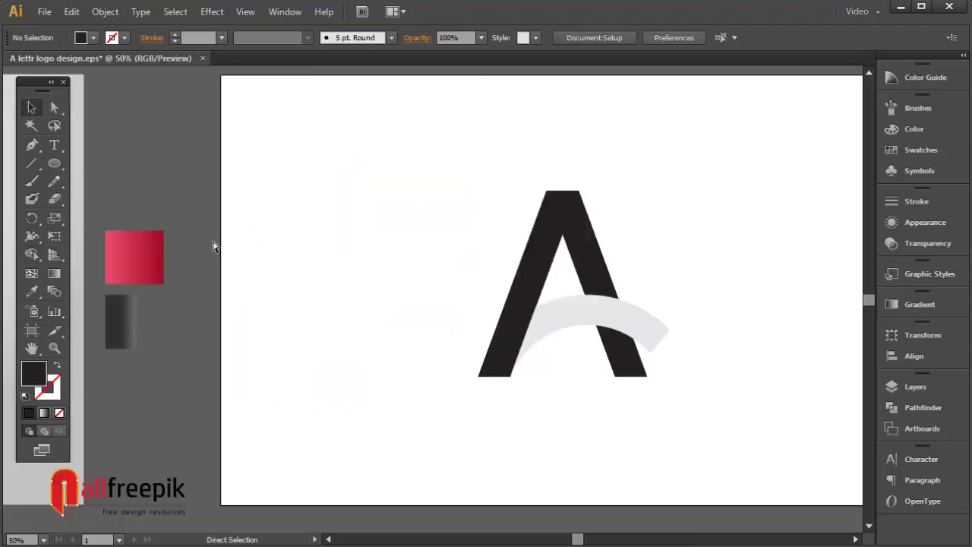
{"action": "key", "text": "ctrl+s"}
{"action": "left_click_drag", "start_coordinate": [204, 217], "coordinate": [128, 364]}
{"action": "left_click_drag", "start_coordinate": [122, 327], "coordinate": [291, 327]}
{"action": "left_click", "coordinate": [742, 282]}
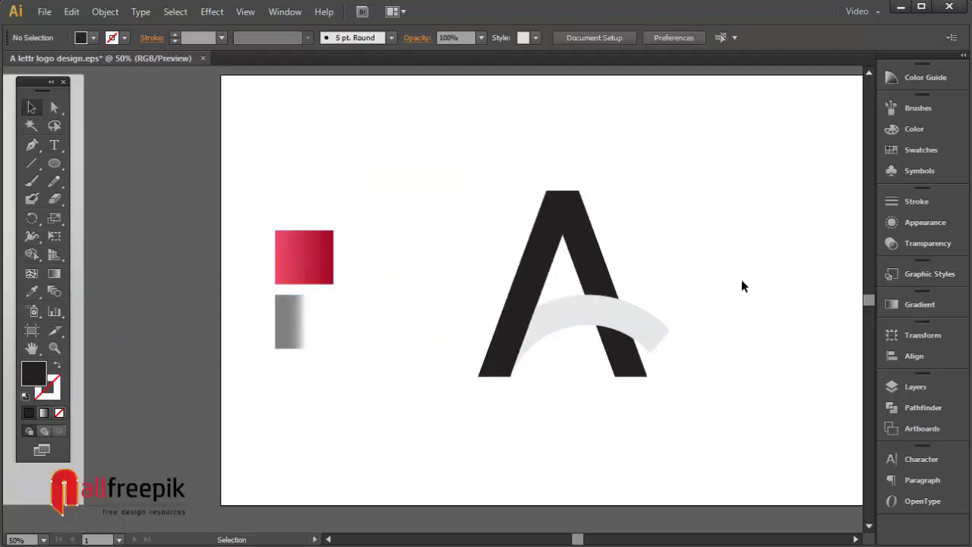
- Inspect the RGB colours of both end stops in the red sample square's linear gradient
{"action": "left_click_drag", "start_coordinate": [742, 281], "coordinate": [591, 285]}
{"action": "left_click_drag", "start_coordinate": [94, 166], "coordinate": [618, 438]}
{"action": "left_click", "coordinate": [157, 255]}
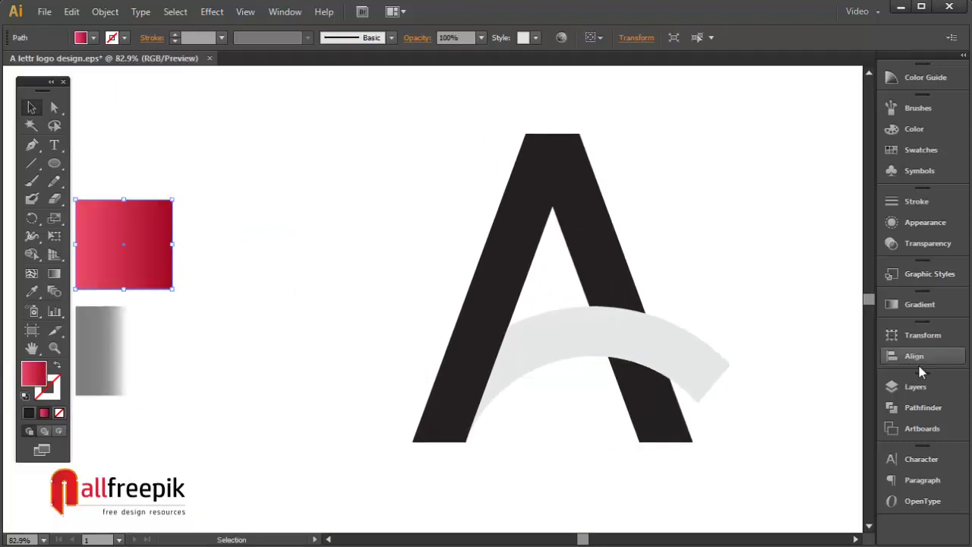
{"action": "left_click", "coordinate": [916, 308]}
{"action": "double_click", "coordinate": [710, 480]}
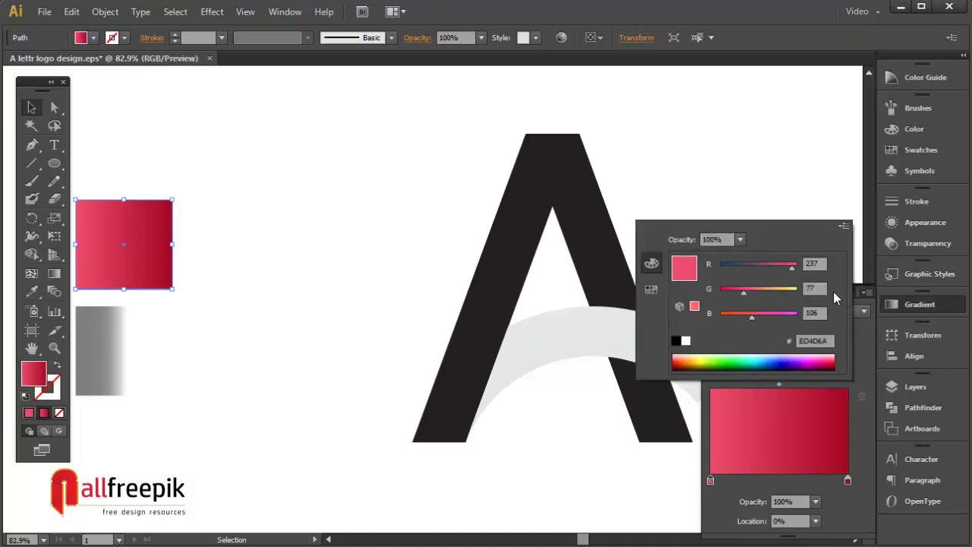
{"action": "left_click", "coordinate": [846, 479]}
{"action": "double_click", "coordinate": [846, 479]}
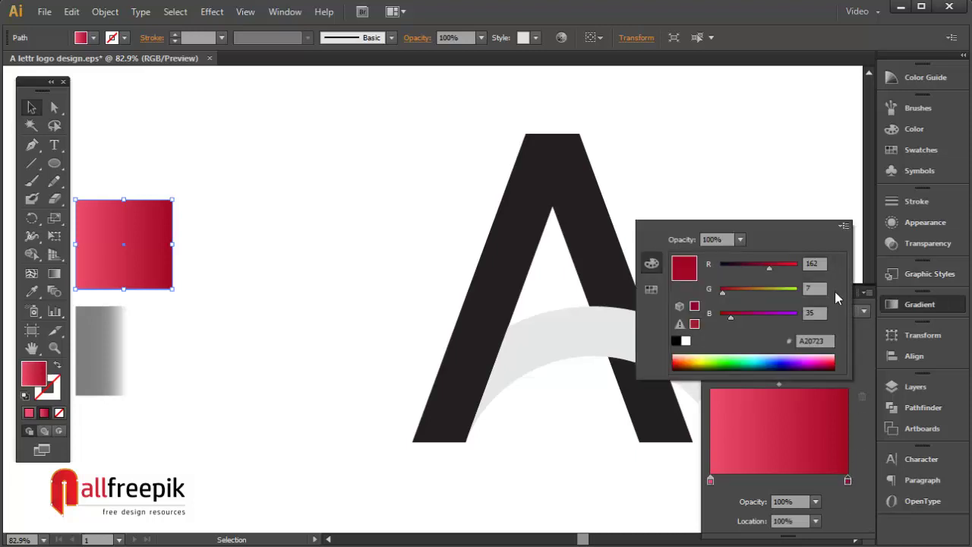
- Fill the A's left leg with the red gradient sampled from the red square
{"action": "left_click", "coordinate": [443, 235]}
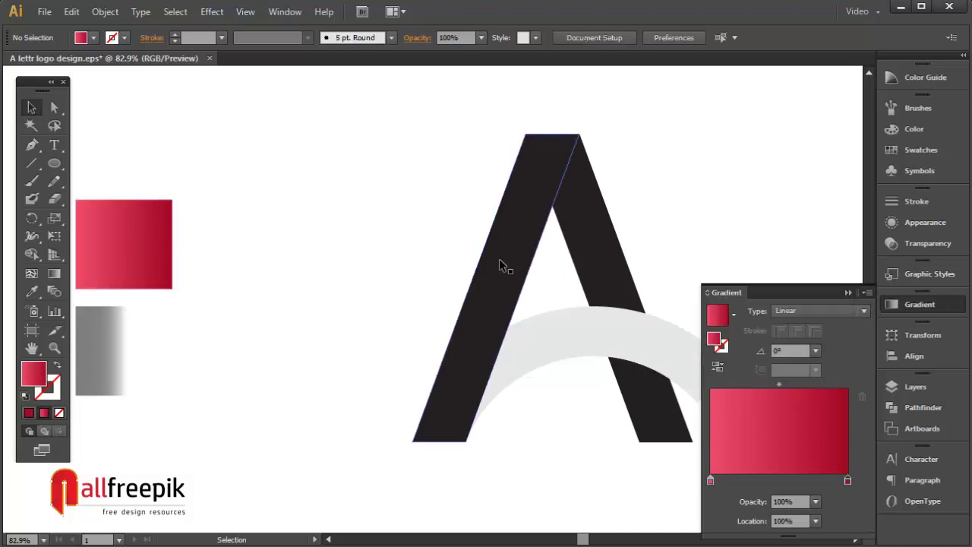
{"action": "left_click", "coordinate": [503, 265]}
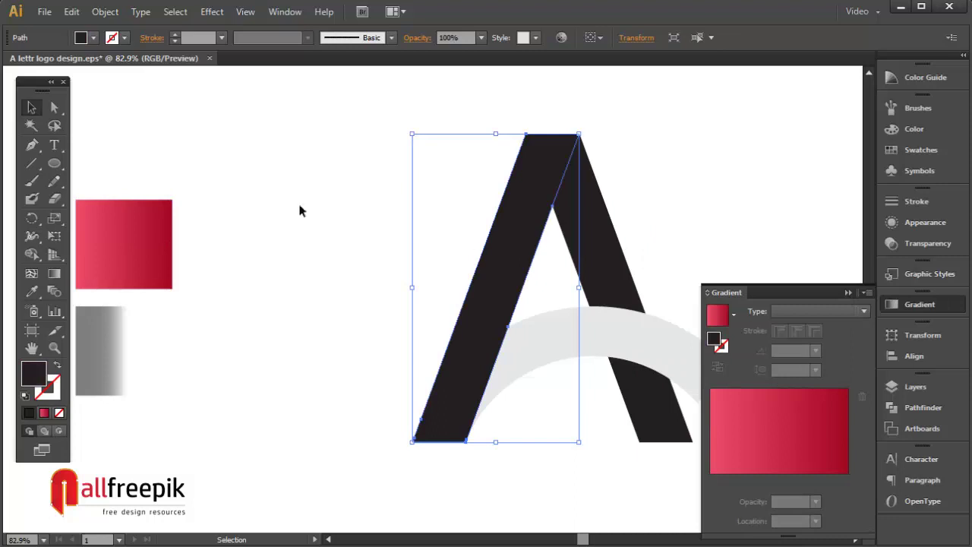
{"action": "left_click", "coordinate": [32, 291]}
{"action": "left_click", "coordinate": [144, 248]}
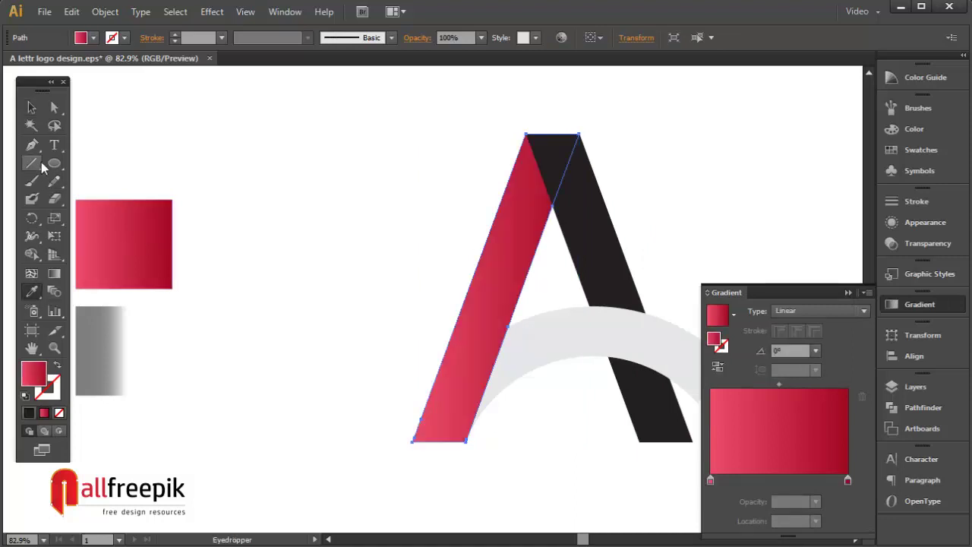
- Bring the A's left leg to the front of the stack so it covers the top of the right leg
{"action": "left_click", "coordinate": [32, 107]}
{"action": "right_click", "coordinate": [495, 257]}
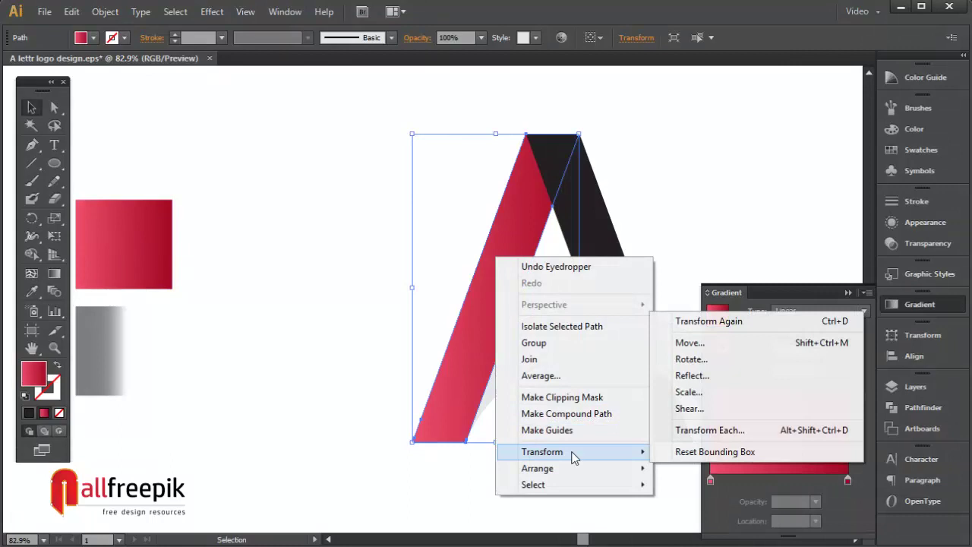
{"action": "mouse_move", "coordinate": [575, 471]}
{"action": "left_click", "coordinate": [718, 484]}
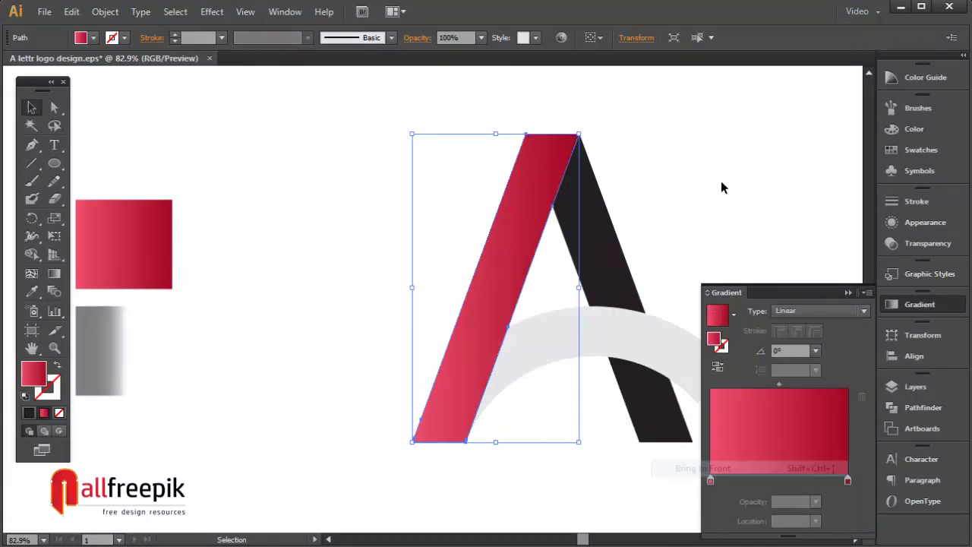
{"action": "left_click", "coordinate": [652, 227]}
- Fill both pieces of the A's right leg with the red gradient sampled from the red square
{"action": "left_click", "coordinate": [612, 246]}
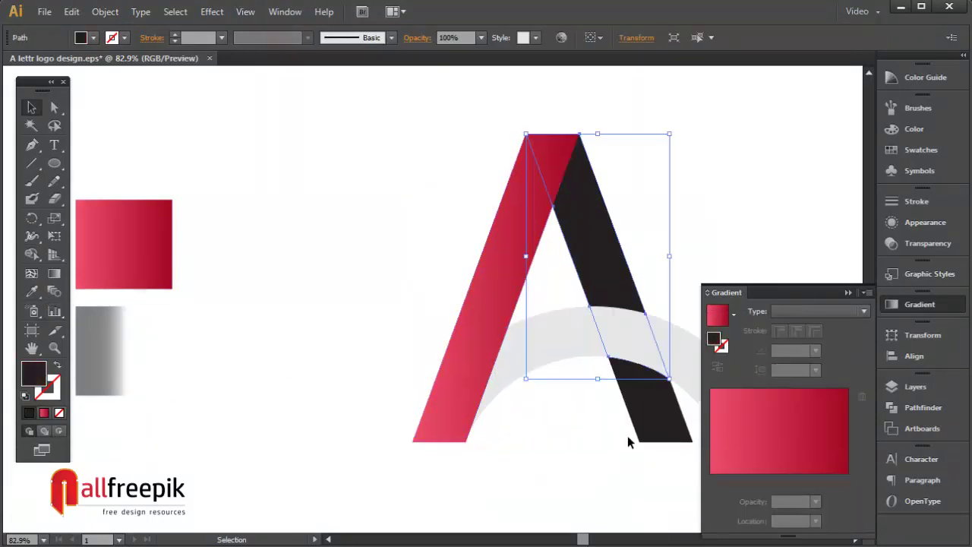
{"action": "left_click", "coordinate": [662, 406]}
{"action": "left_click", "coordinate": [626, 278], "text": "shift"}
{"action": "left_click", "coordinate": [32, 291]}
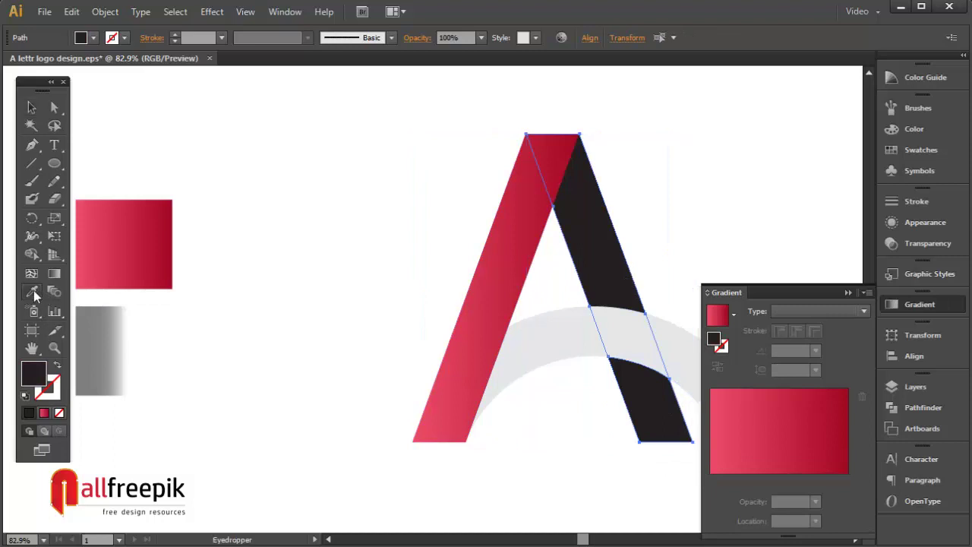
{"action": "left_click", "coordinate": [161, 255]}
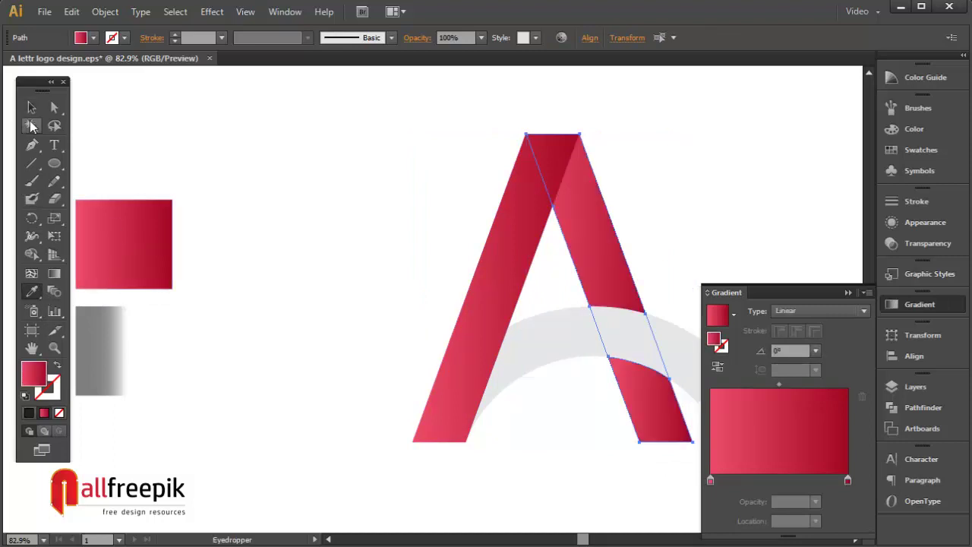
{"action": "left_click", "coordinate": [31, 108]}
- Fill the light grey curved crossbar with the red gradient sampled from the red square
{"action": "key", "text": "space"}
{"action": "left_click_drag", "start_coordinate": [590, 202], "coordinate": [555, 202]}
{"action": "left_click", "coordinate": [671, 382]}
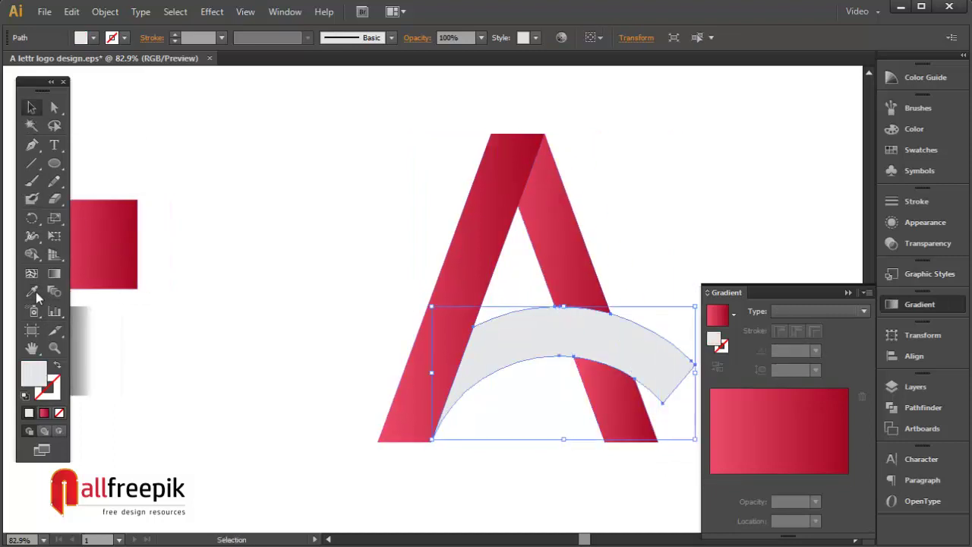
{"action": "left_click", "coordinate": [32, 291]}
{"action": "left_click", "coordinate": [117, 249]}
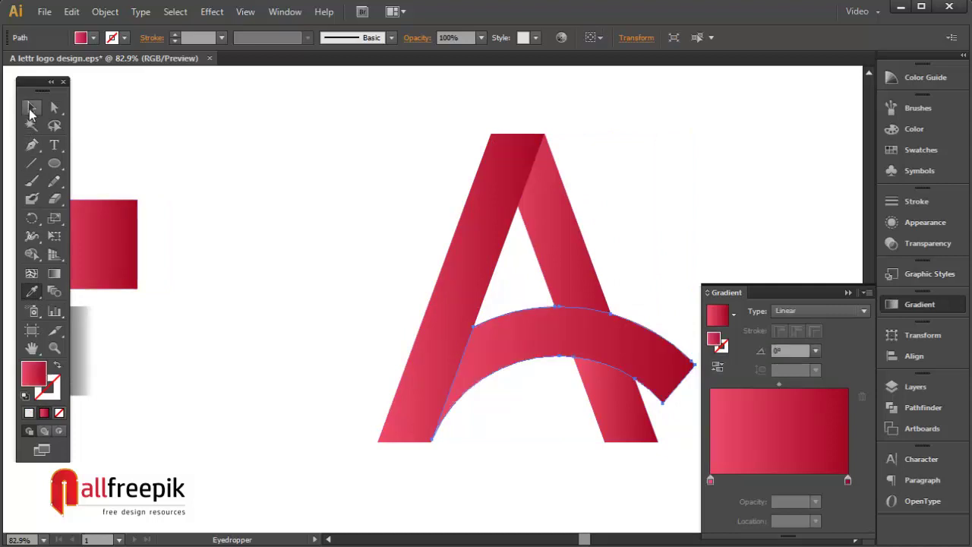
{"action": "left_click", "coordinate": [32, 107]}
{"action": "left_click", "coordinate": [153, 123]}
- Redirect the red gradient down the length of both right leg pieces together, at an angle of about -70.6°
{"action": "left_click", "coordinate": [573, 278]}
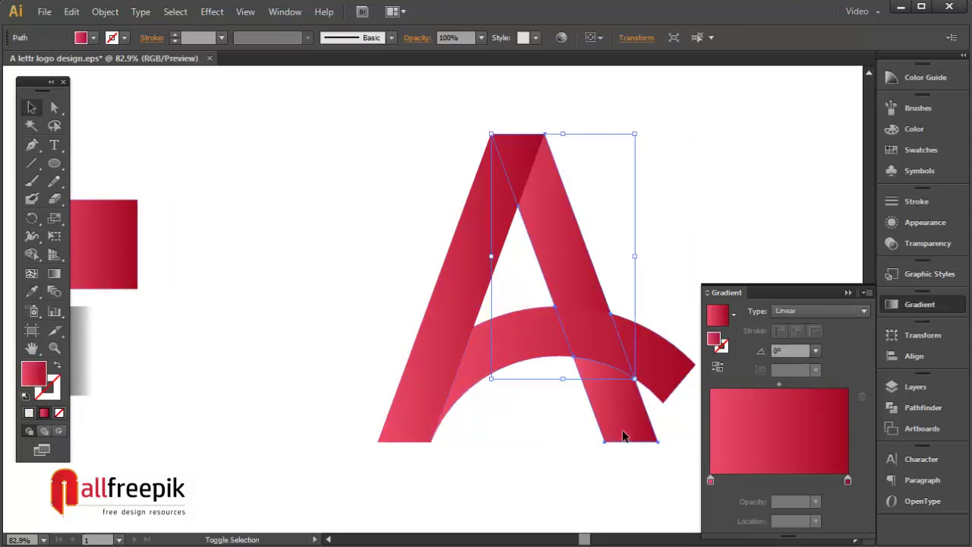
{"action": "left_click", "coordinate": [625, 433], "text": "shift"}
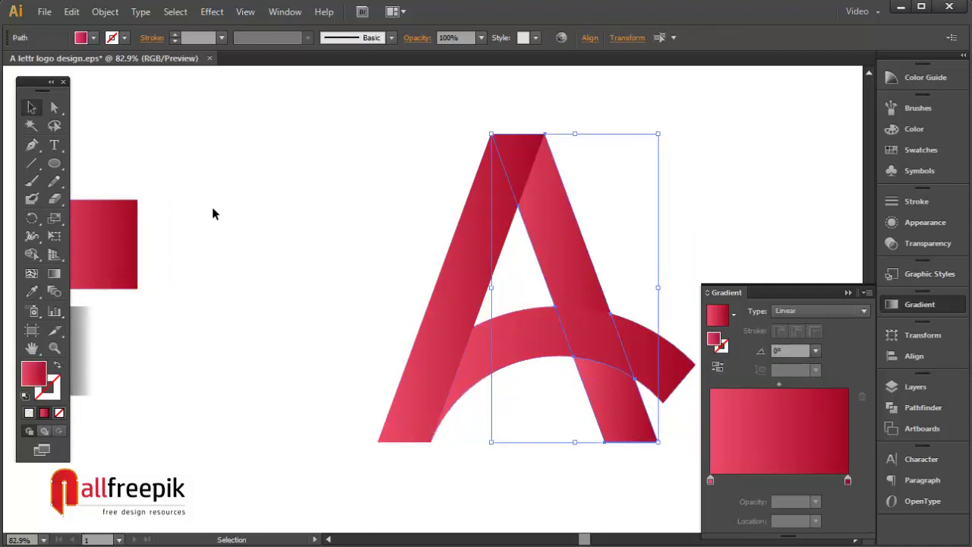
{"action": "left_click", "coordinate": [54, 273]}
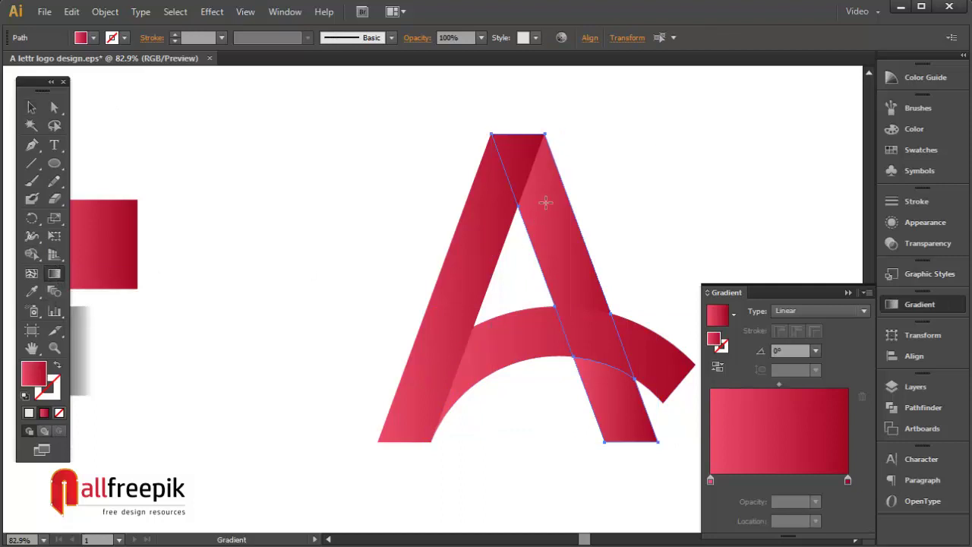
{"action": "left_click_drag", "start_coordinate": [577, 313], "coordinate": [614, 403]}
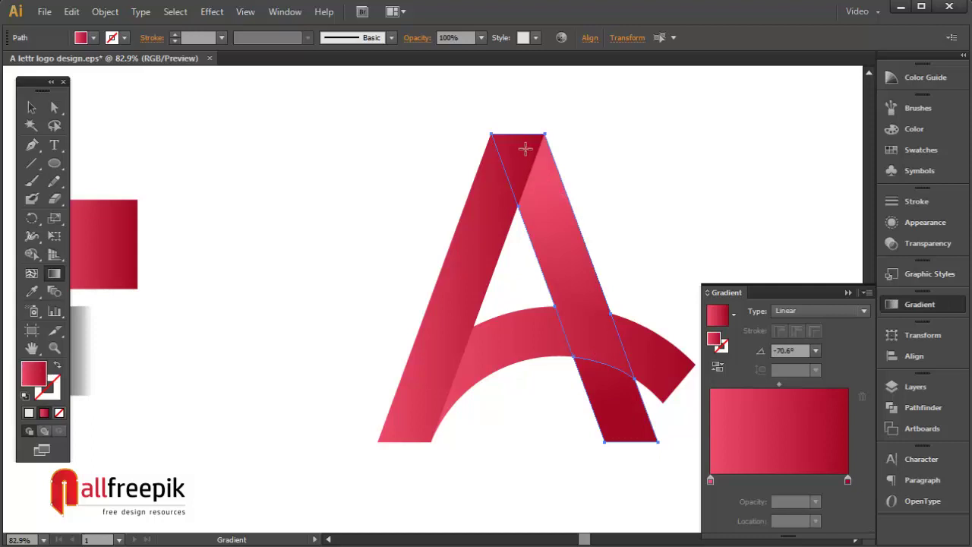
{"action": "left_click", "coordinate": [31, 107]}
{"action": "left_click", "coordinate": [159, 129]}
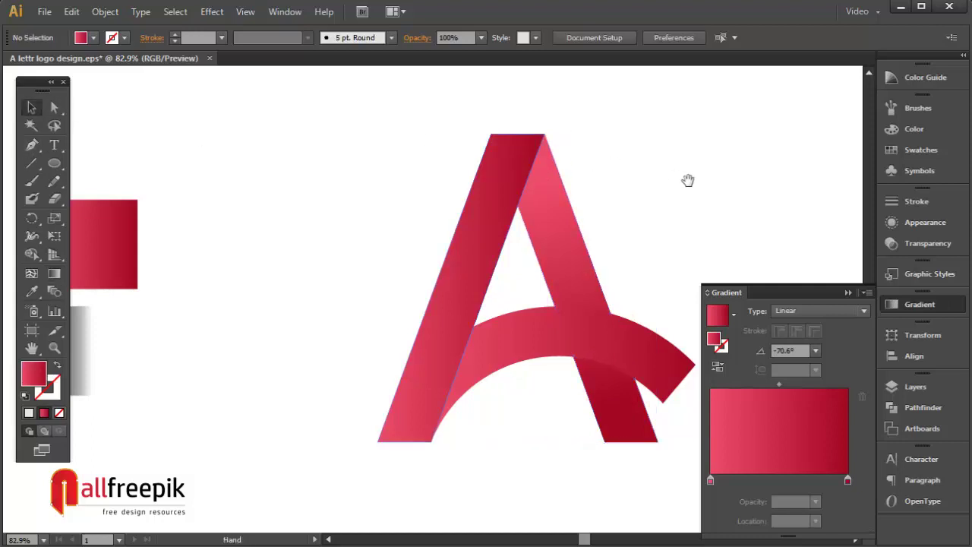
- Separate the part of the right leg above the curved crossbar into its own shape using Shape Builder
{"action": "left_click_drag", "start_coordinate": [685, 182], "coordinate": [642, 181]}
{"action": "left_click_drag", "start_coordinate": [638, 217], "coordinate": [601, 217]}
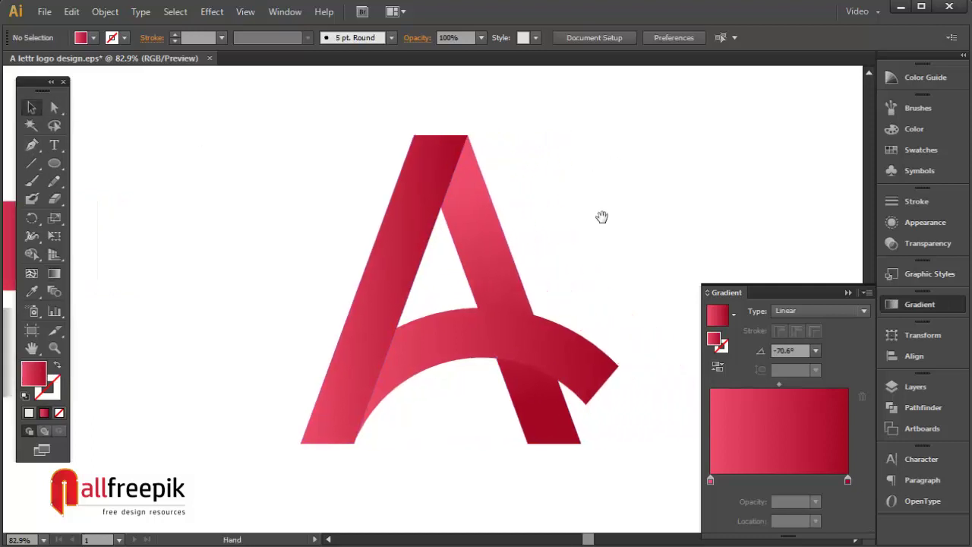
{"action": "left_click", "coordinate": [848, 293]}
{"action": "left_click_drag", "start_coordinate": [688, 245], "coordinate": [740, 257]}
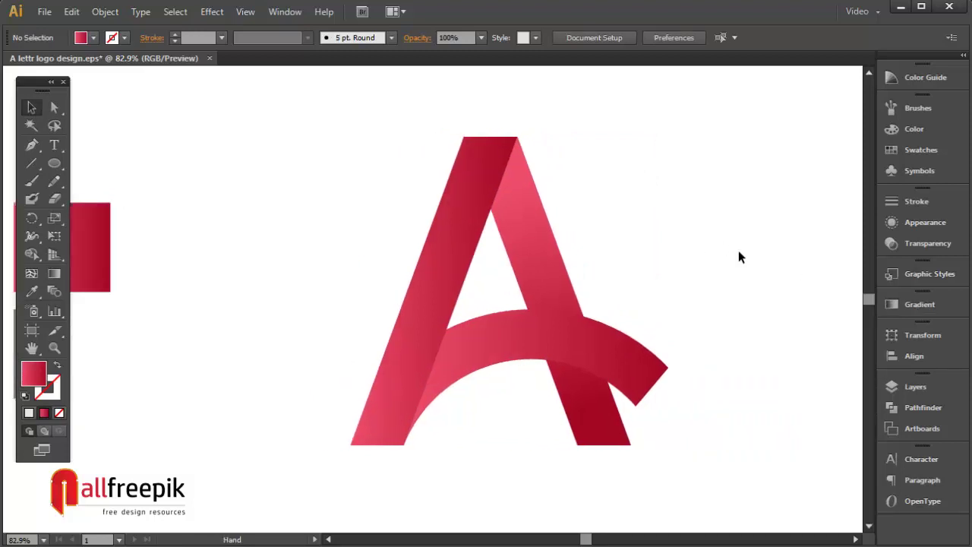
{"action": "left_click", "coordinate": [562, 297]}
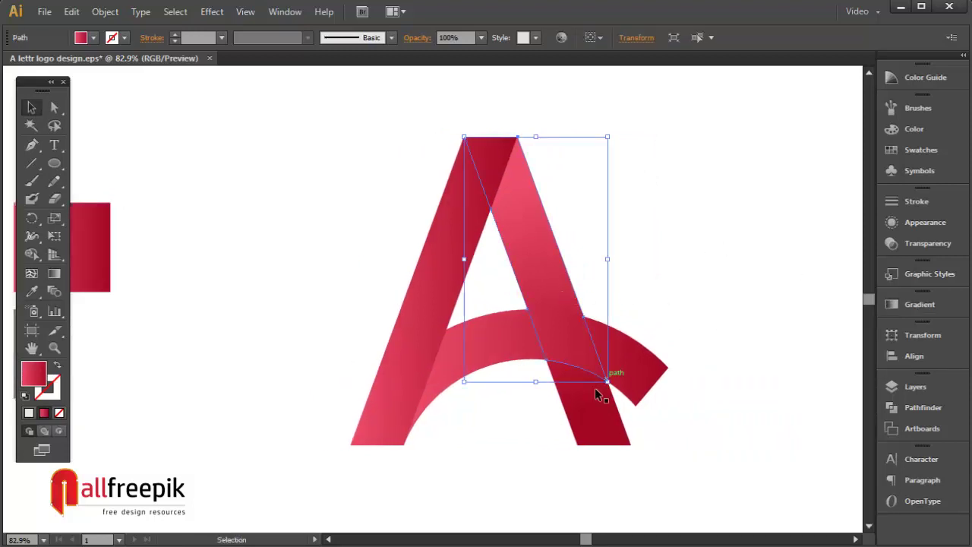
{"action": "left_click", "coordinate": [632, 361]}
{"action": "left_click", "coordinate": [552, 265], "text": "shift"}
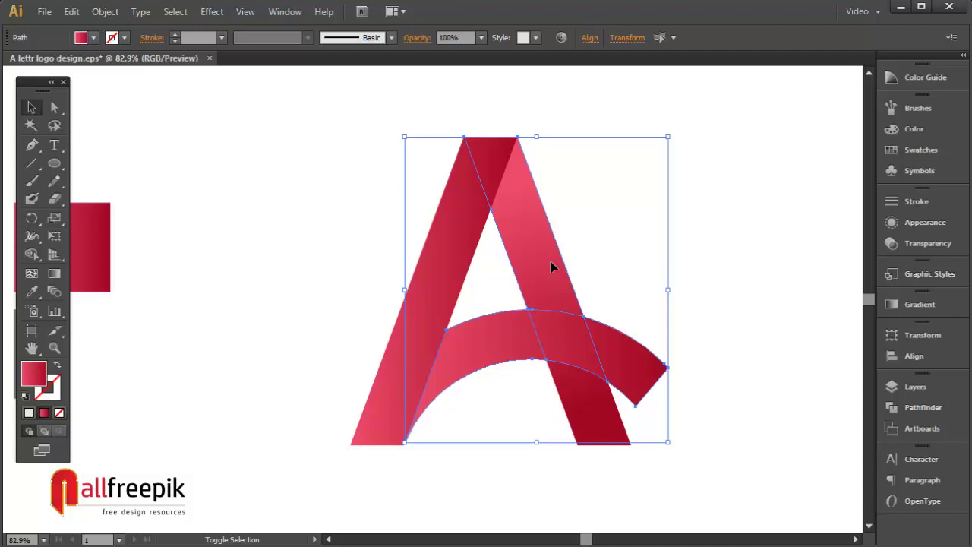
{"action": "left_click", "coordinate": [35, 255]}
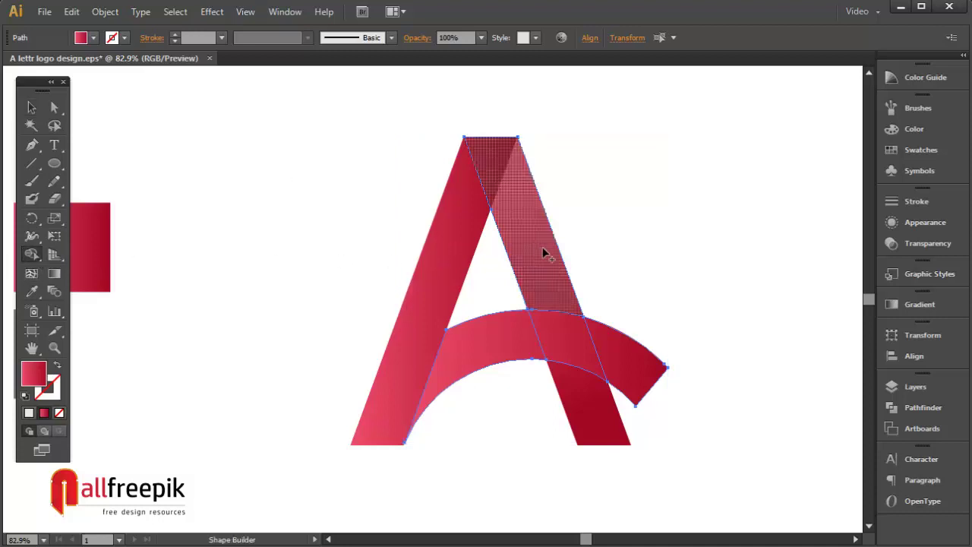
{"action": "left_click", "coordinate": [31, 107]}
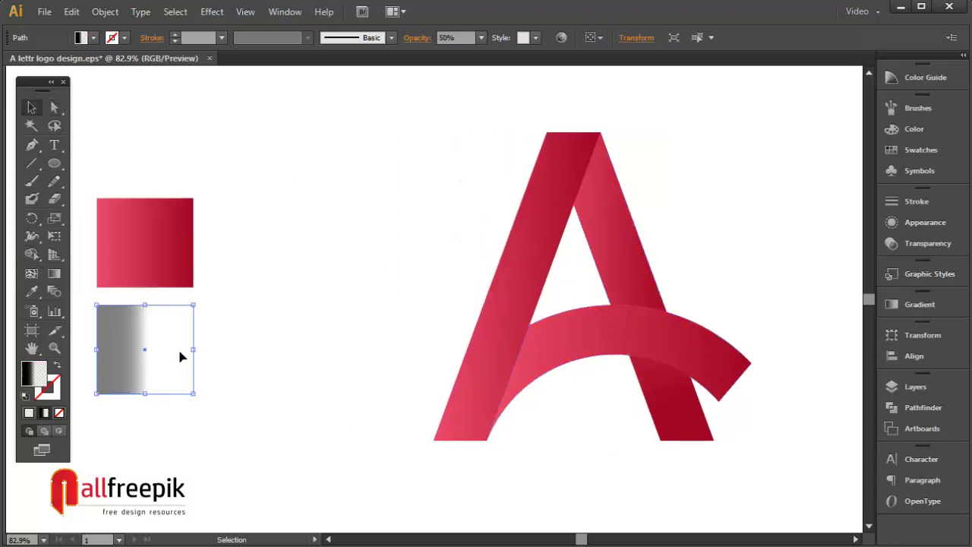
- Inspect the RGB colours, opacities and locations of both stops in the grey sample square's gradient
{"action": "left_click", "coordinate": [919, 304]}
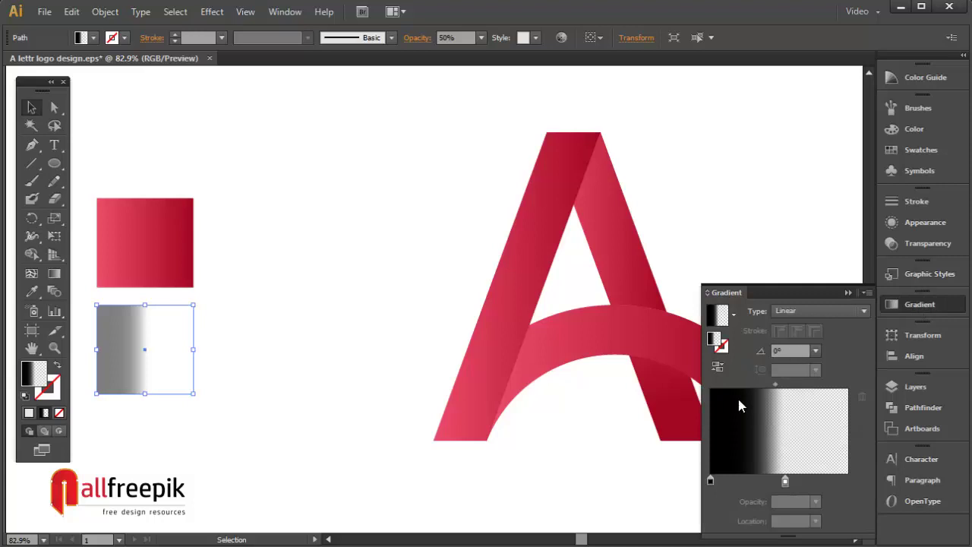
{"action": "double_click", "coordinate": [710, 481]}
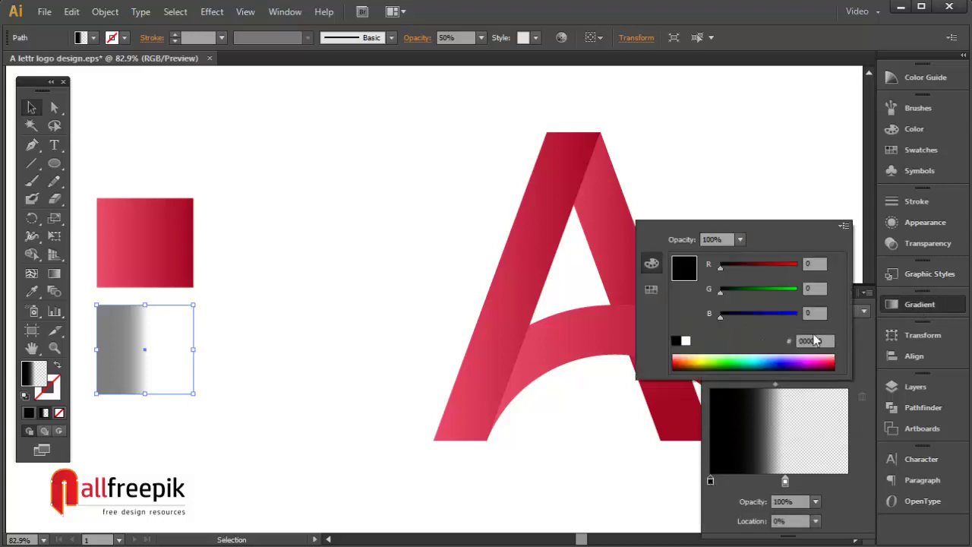
{"action": "double_click", "coordinate": [786, 480]}
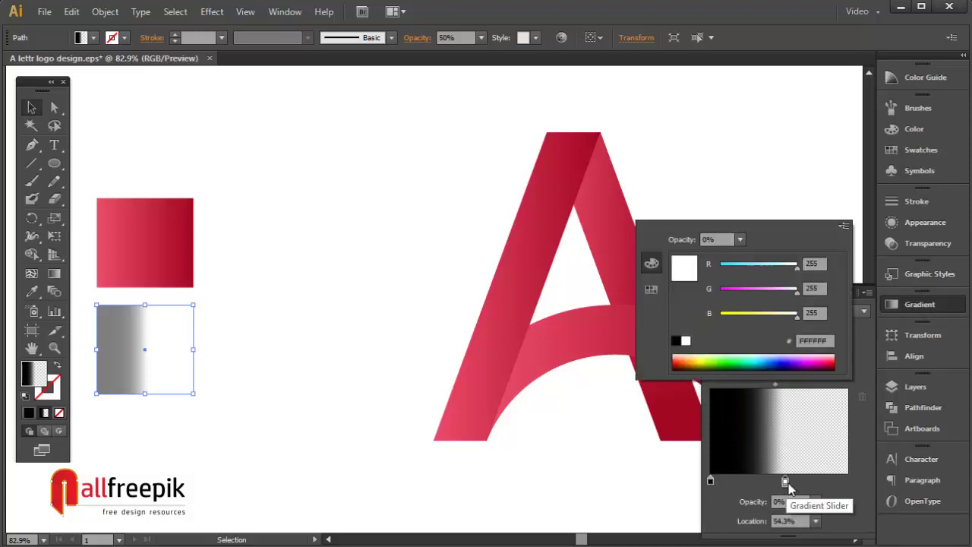
{"action": "left_click", "coordinate": [829, 507]}
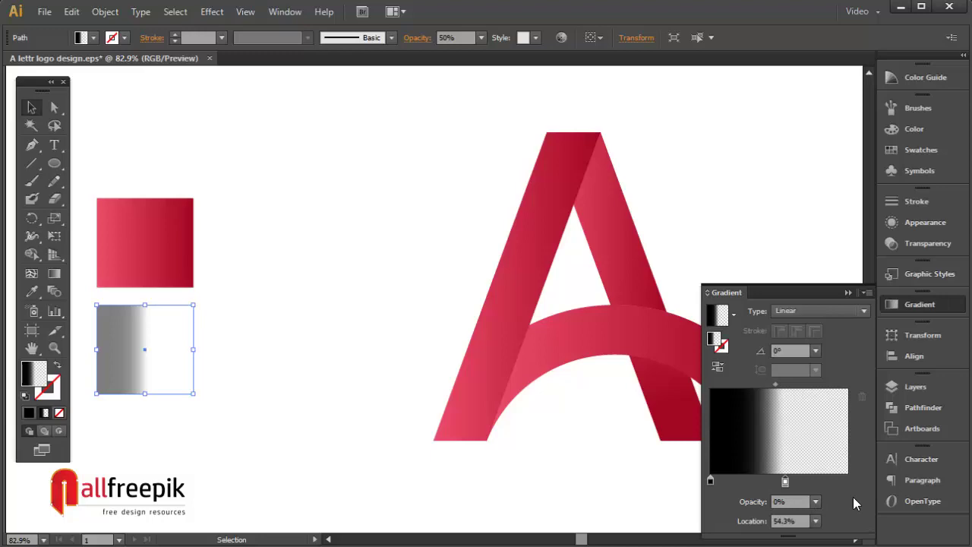
{"action": "left_click", "coordinate": [769, 219]}
- Copy the upper piece of the A's right leg and paste the duplicate in front of it
{"action": "left_click", "coordinate": [624, 244]}
{"action": "left_click", "coordinate": [72, 11]}
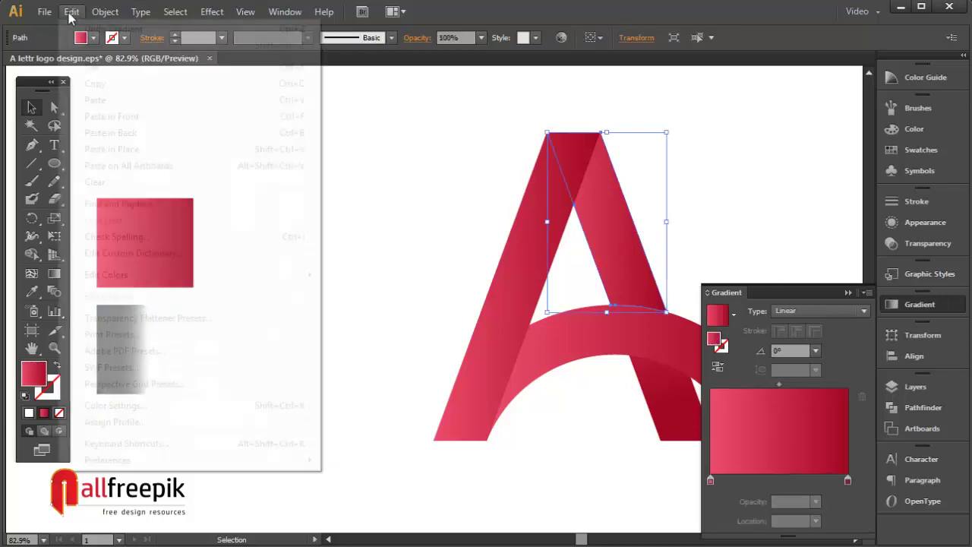
{"action": "left_click", "coordinate": [110, 85]}
{"action": "left_click", "coordinate": [71, 11]}
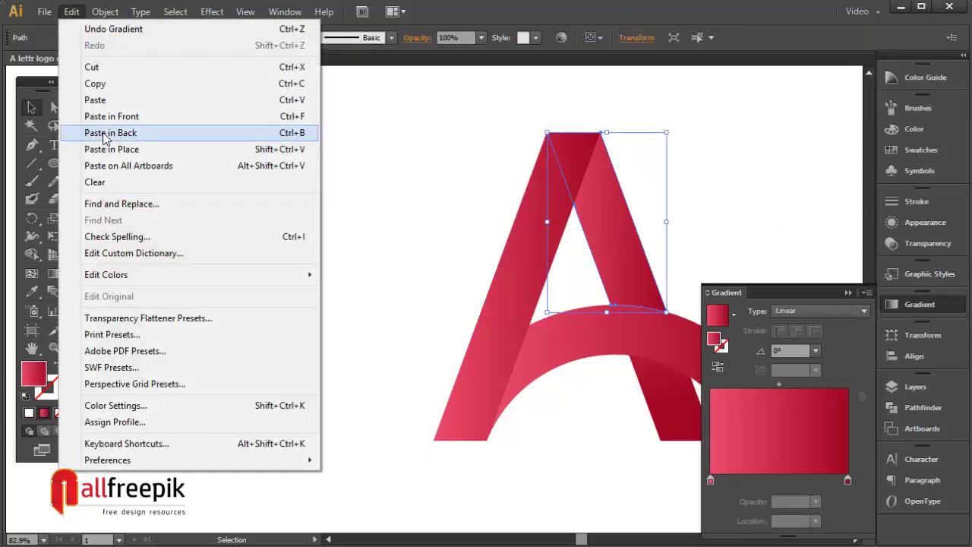
{"action": "left_click", "coordinate": [114, 115]}
- Fill the pasted right leg copy with the black-to-transparent gradient sampled from the grey square
{"action": "left_click", "coordinate": [31, 292]}
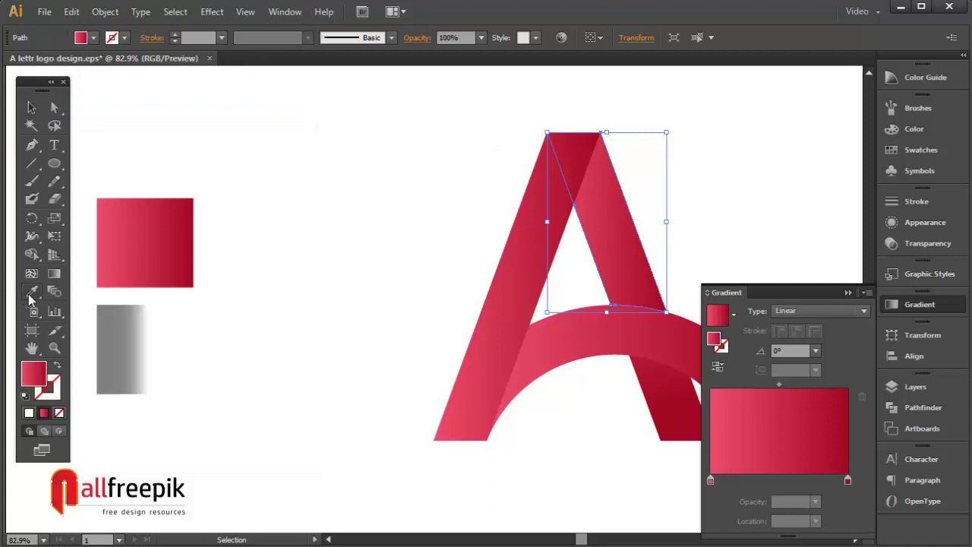
{"action": "left_click", "coordinate": [131, 329]}
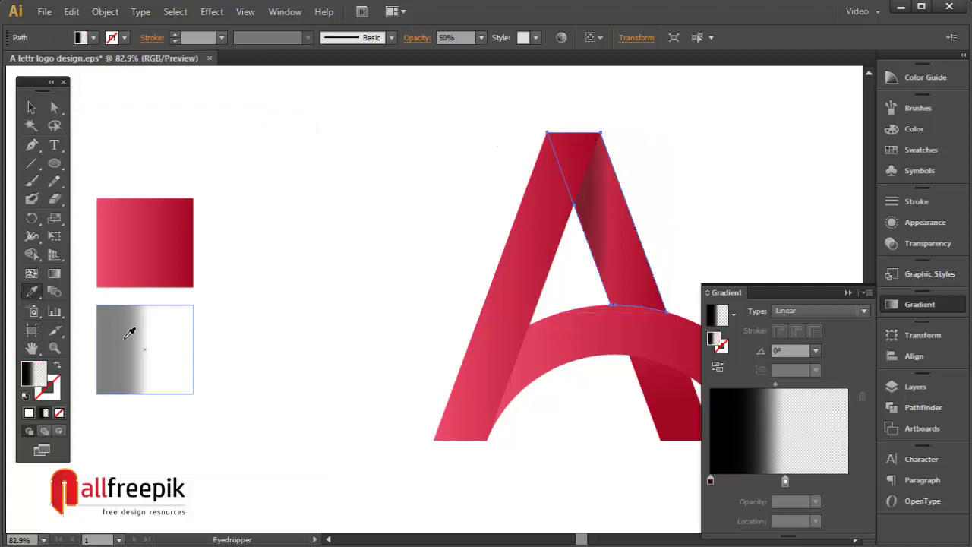
{"action": "left_click", "coordinate": [31, 107]}
{"action": "left_click", "coordinate": [315, 119]}
- Move the shadow gradient's transparent stop to 46.77% and redraw the gradient near the fold with the Gradient tool
{"action": "left_click_drag", "start_coordinate": [722, 163], "coordinate": [673, 165]}
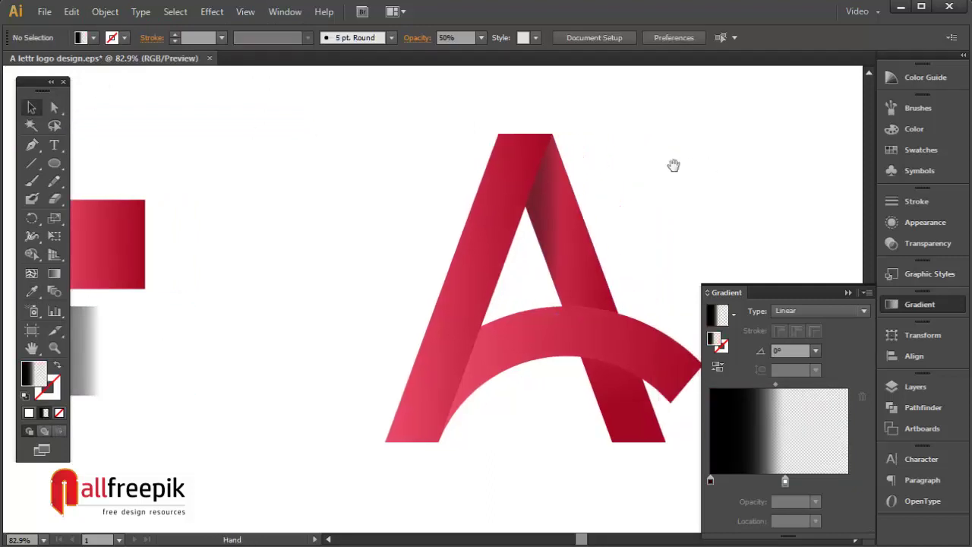
{"action": "left_click", "coordinate": [560, 239]}
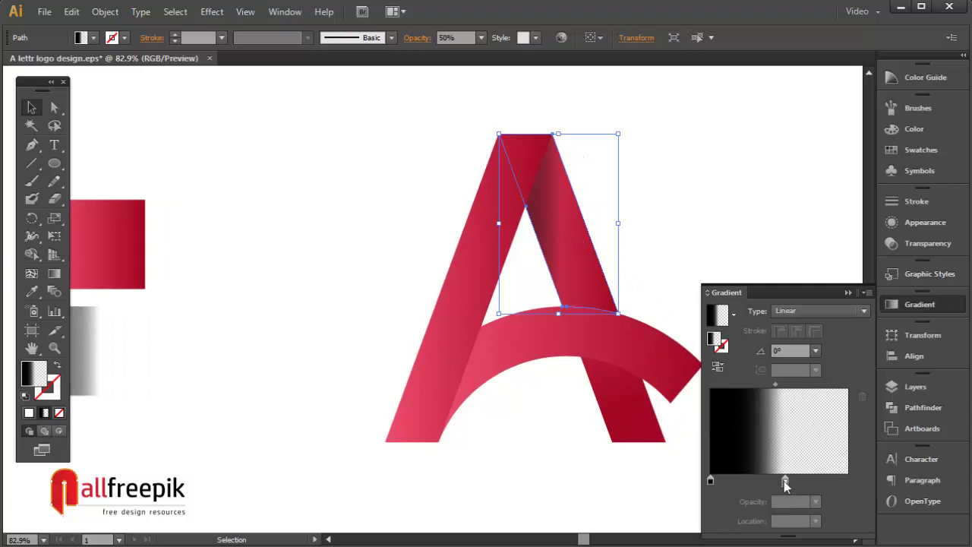
{"action": "left_click_drag", "start_coordinate": [785, 481], "coordinate": [774, 484]}
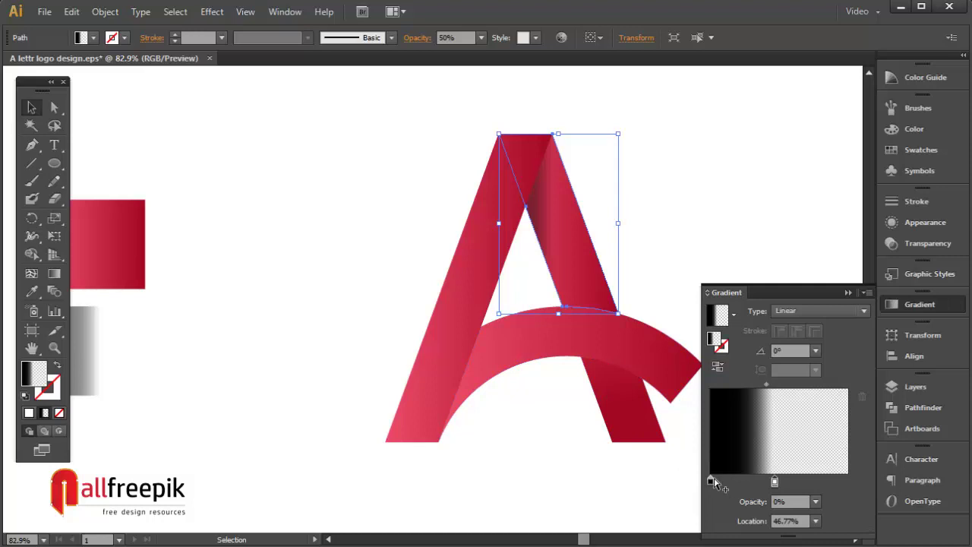
{"action": "left_click", "coordinate": [55, 275]}
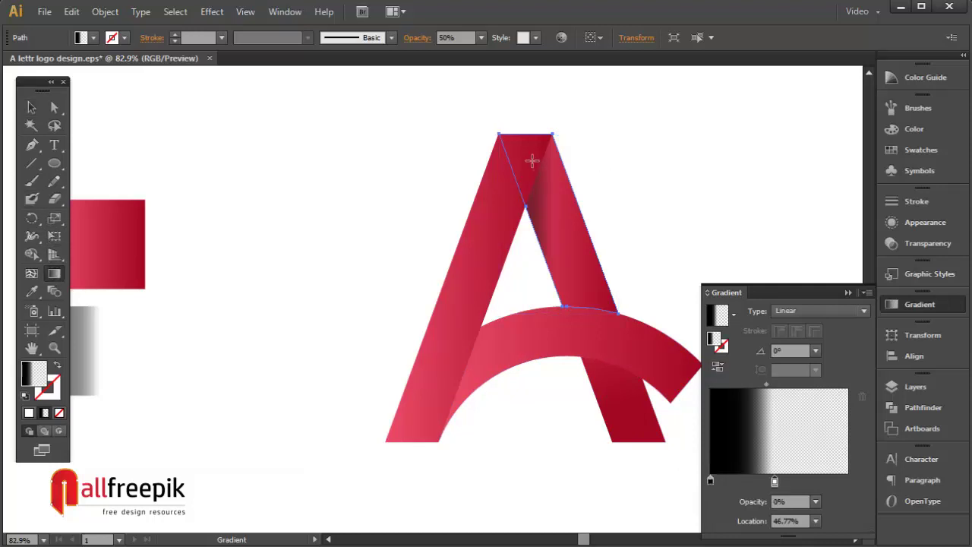
{"action": "left_click_drag", "start_coordinate": [410, 135], "coordinate": [315, 116]}
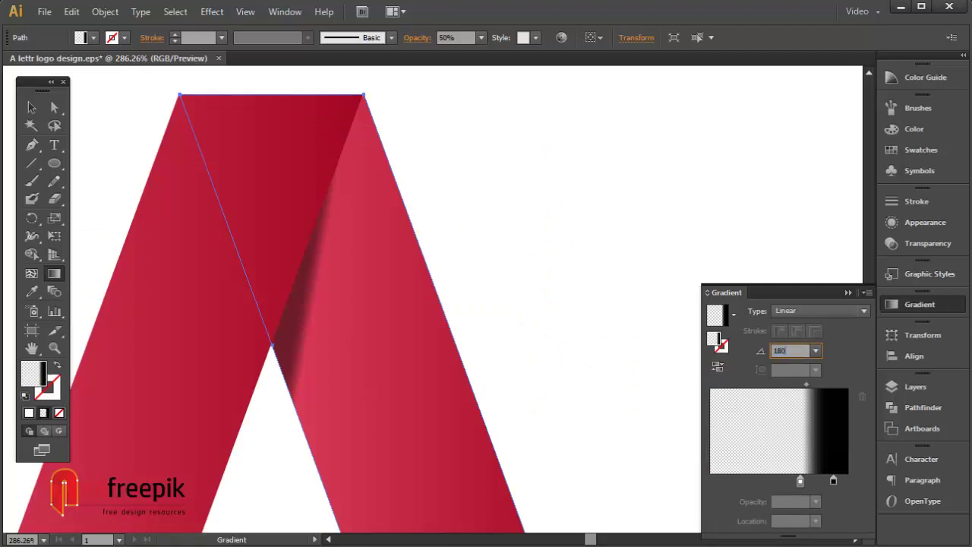
- Try angles of 180° and 150° on the right leg's shadow gradient, and settle on 165°
{"action": "type", "text": "180"}
{"action": "key", "text": "Return"}
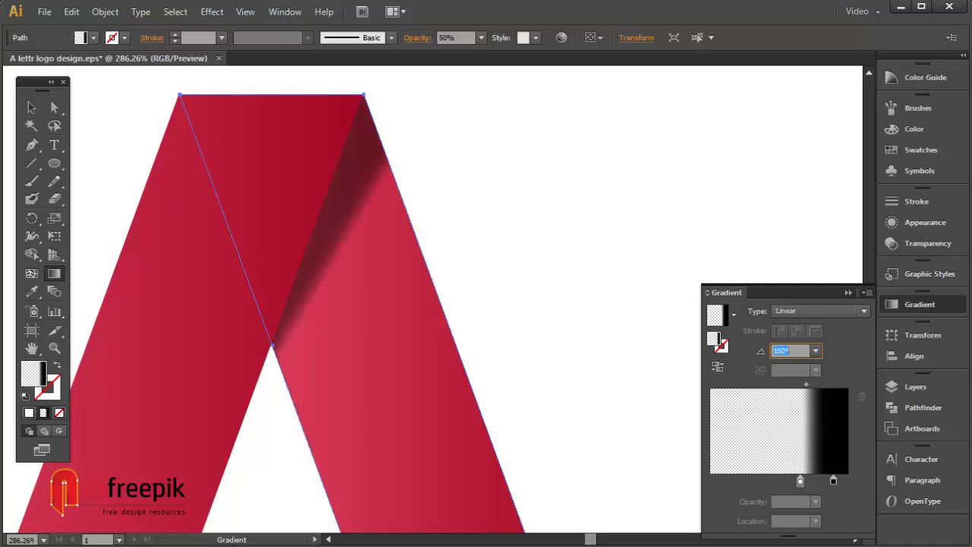
{"action": "key", "text": "Return"}
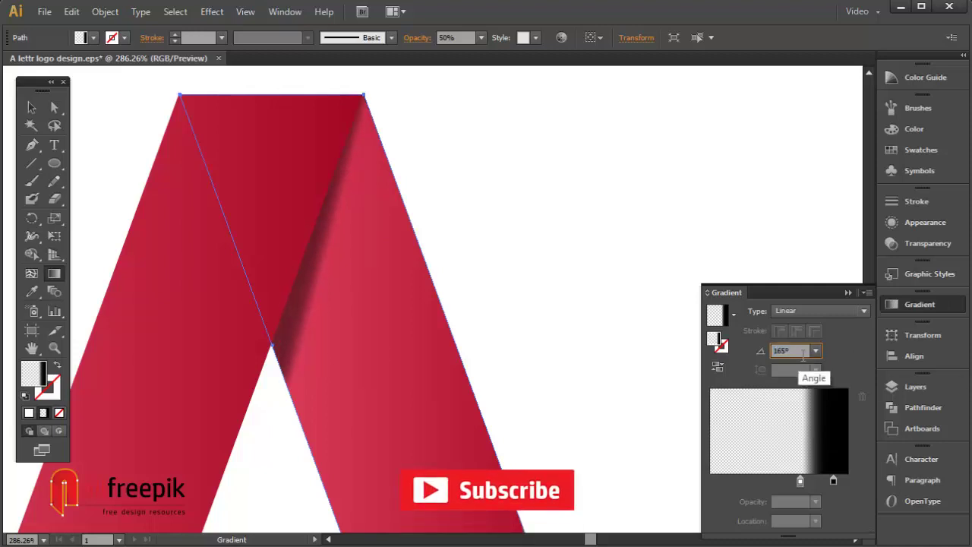
{"action": "left_click", "coordinate": [845, 355]}
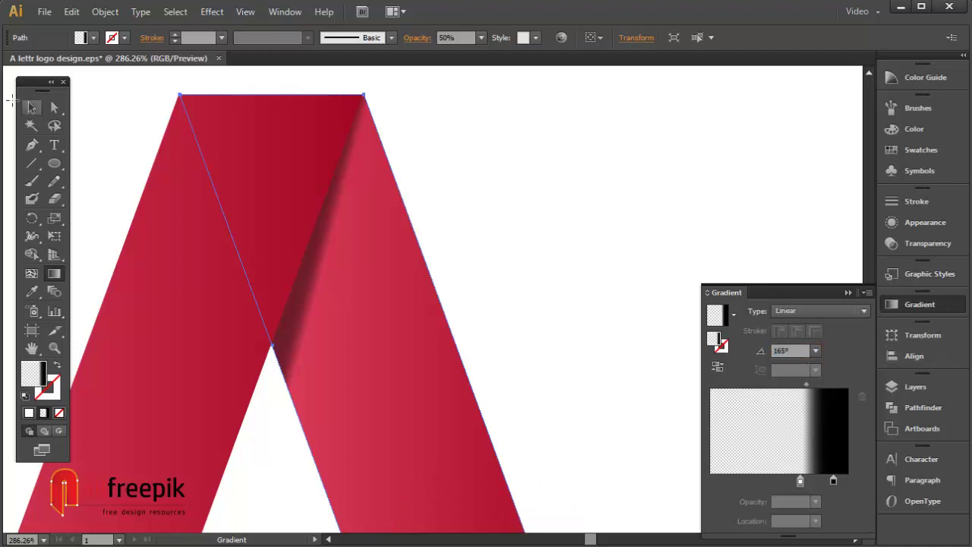
{"action": "left_click", "coordinate": [31, 111]}
{"action": "left_click", "coordinate": [522, 198]}
{"action": "left_click", "coordinate": [549, 230], "text": "ctrl+alt"}
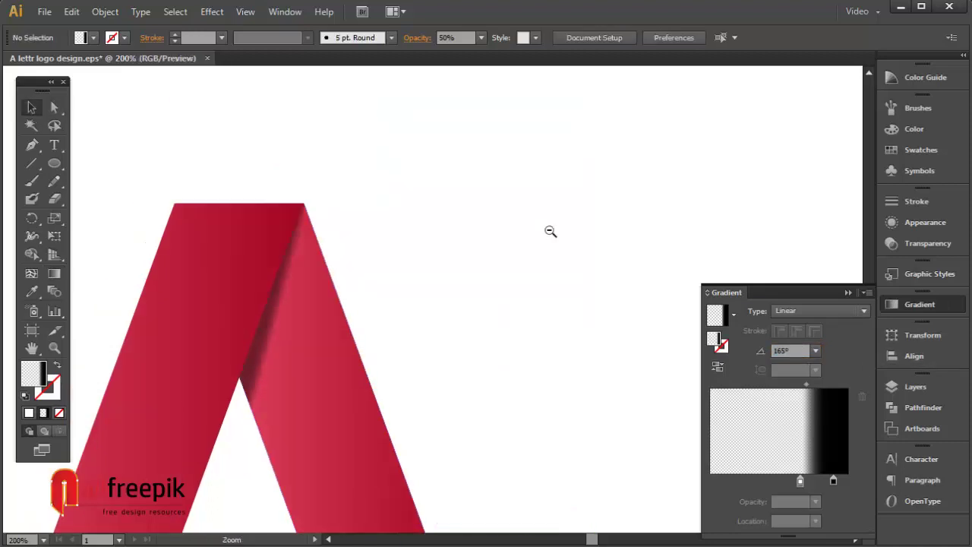
- Copy the lower piece of the A's right leg below the crossbar and paste the duplicate in front of it
{"action": "left_click", "coordinate": [549, 231], "text": "ctrl+alt"}
{"action": "left_click", "coordinate": [550, 231], "text": "ctrl+alt"}
{"action": "left_click_drag", "start_coordinate": [384, 217], "coordinate": [423, 113]}
{"action": "left_click_drag", "start_coordinate": [390, 406], "coordinate": [466, 225]}
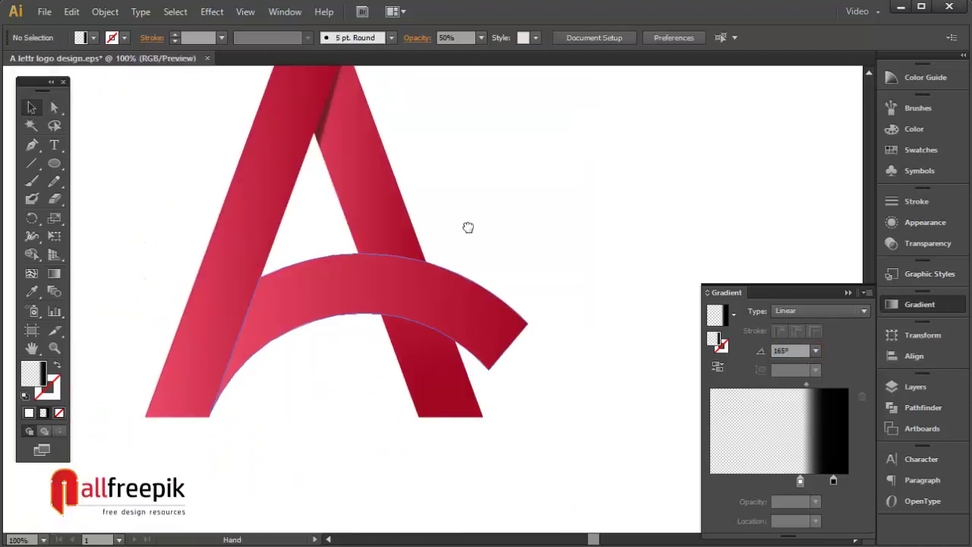
{"action": "left_click", "coordinate": [435, 381]}
{"action": "left_click_drag", "start_coordinate": [288, 373], "coordinate": [456, 347]}
{"action": "left_click", "coordinate": [72, 12]}
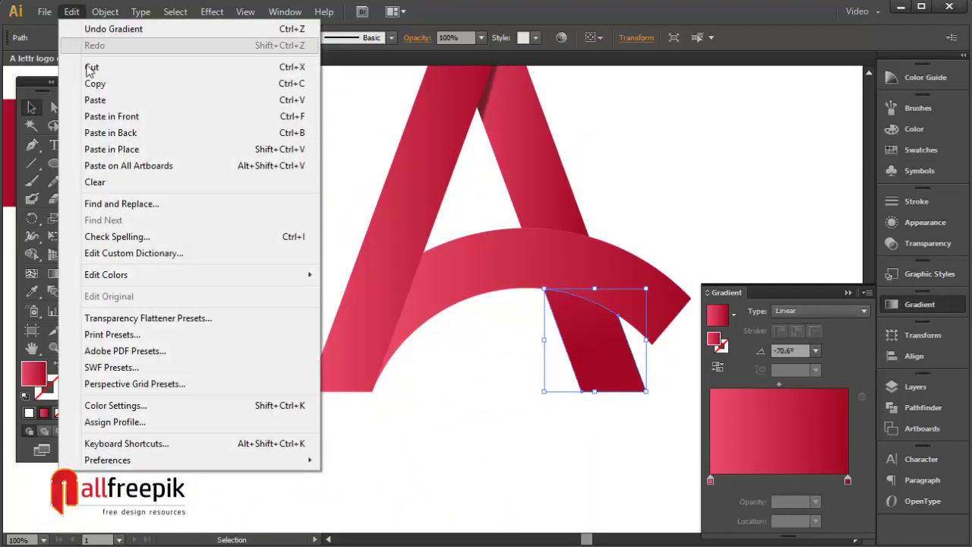
{"action": "left_click", "coordinate": [98, 85]}
{"action": "left_click", "coordinate": [71, 11]}
{"action": "left_click", "coordinate": [112, 116]}
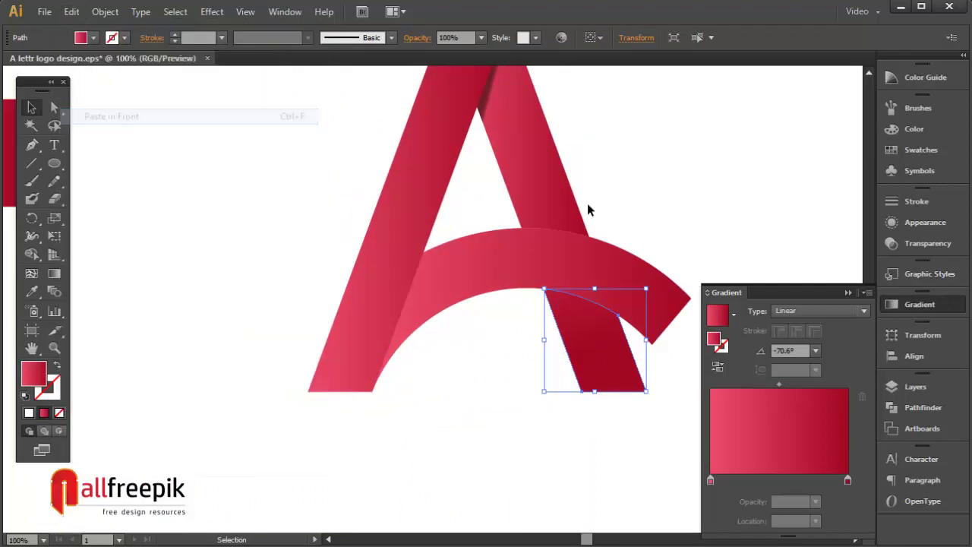
- Fill the pasted lower leg copy with the black-to-transparent gradient sampled from the grey square
{"action": "left_click_drag", "start_coordinate": [519, 199], "coordinate": [593, 187]}
{"action": "left_click", "coordinate": [32, 291]}
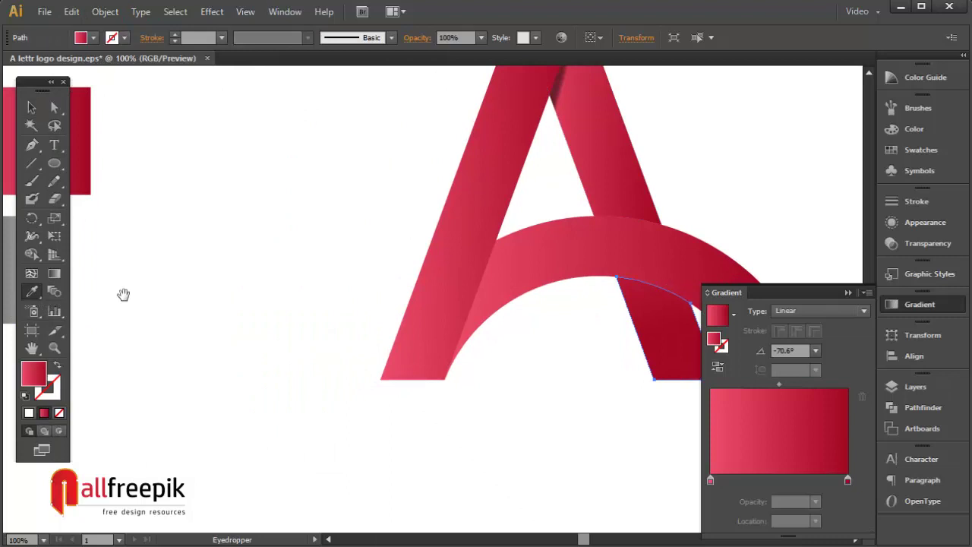
{"action": "left_click_drag", "start_coordinate": [124, 295], "coordinate": [234, 284]}
{"action": "left_click", "coordinate": [118, 239]}
{"action": "key", "text": "v"}
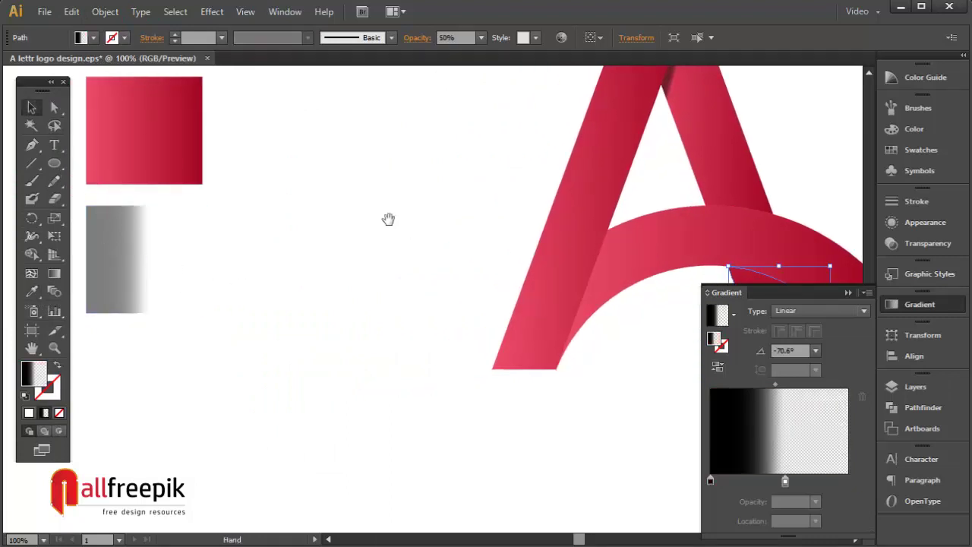
{"action": "scroll", "coordinate": [470, 216], "scroll_direction": "right", "scroll_amount": 5}
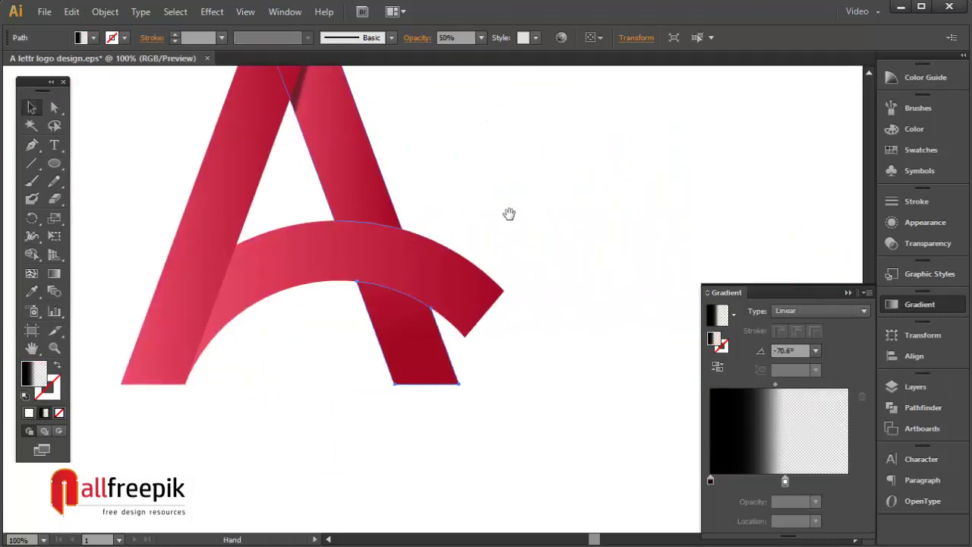
- Redraw the lower leg's shadow gradient with the Gradient tool so it falls from the crossbar's lower edge down the leg
{"action": "left_click", "coordinate": [54, 273]}
{"action": "left_click_drag", "start_coordinate": [393, 283], "coordinate": [402, 300]}
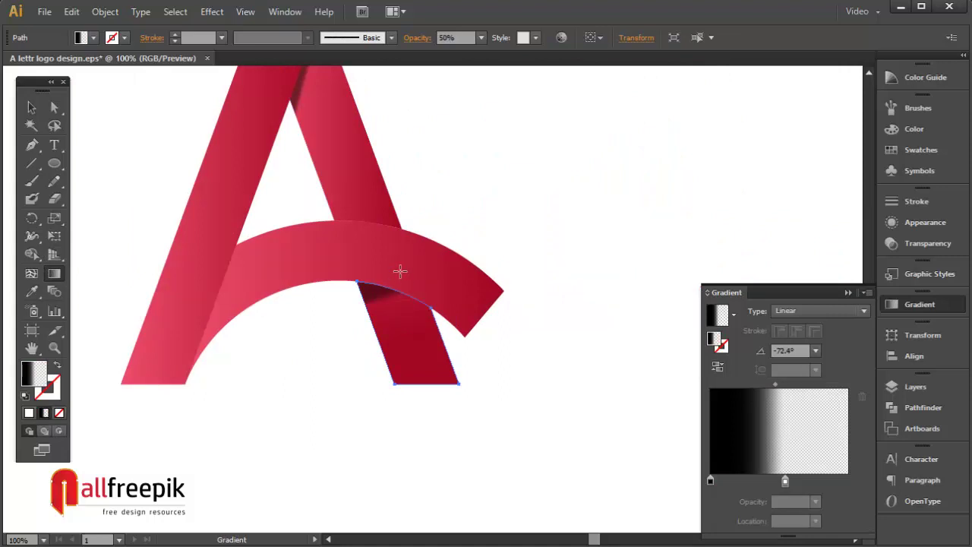
{"action": "left_click_drag", "start_coordinate": [400, 271], "coordinate": [400, 322]}
{"action": "left_click_drag", "start_coordinate": [403, 268], "coordinate": [392, 328]}
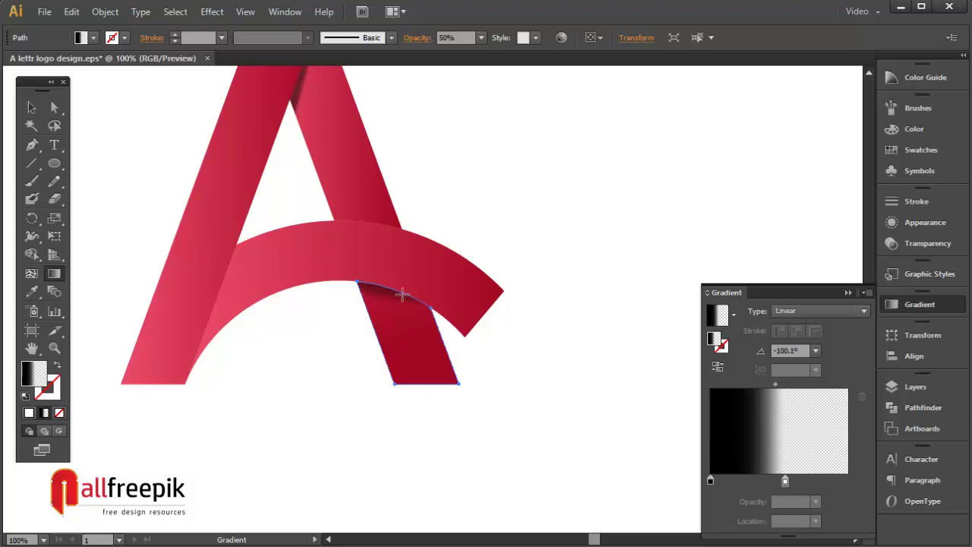
{"action": "left_click_drag", "start_coordinate": [409, 279], "coordinate": [392, 338]}
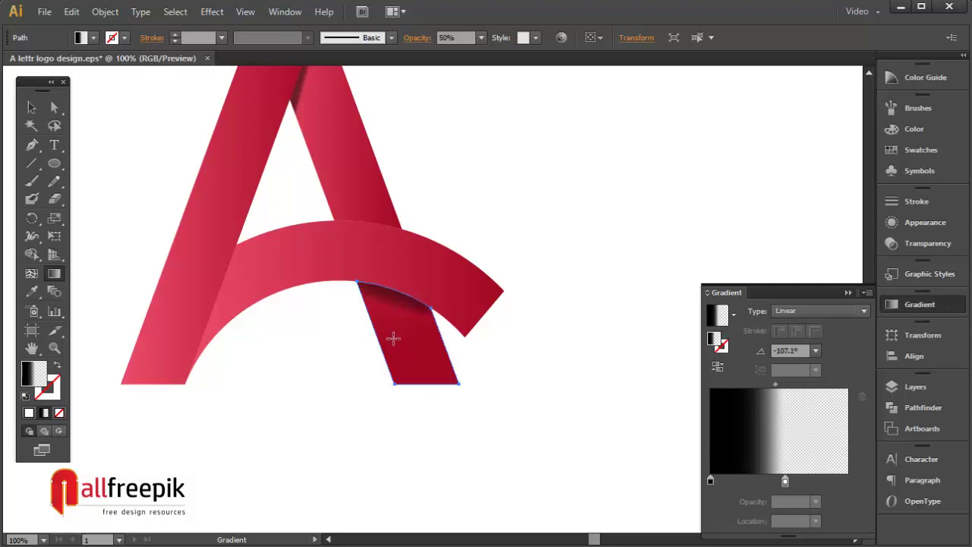
- Set the lower leg's shadow gradient angle to -110° and deselect the piece
{"action": "left_click_drag", "start_coordinate": [779, 350], "coordinate": [836, 349]}
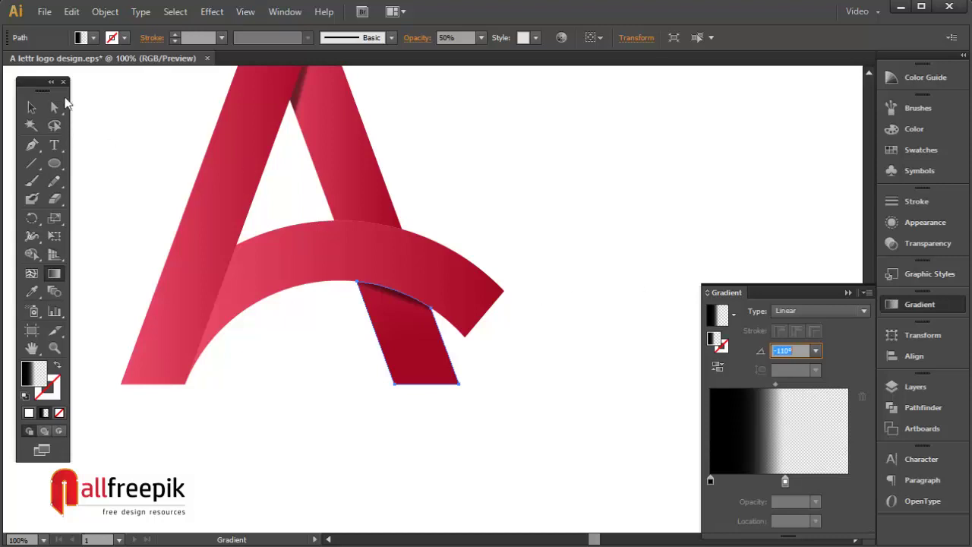
{"action": "left_click", "coordinate": [31, 107]}
{"action": "left_click", "coordinate": [517, 222]}
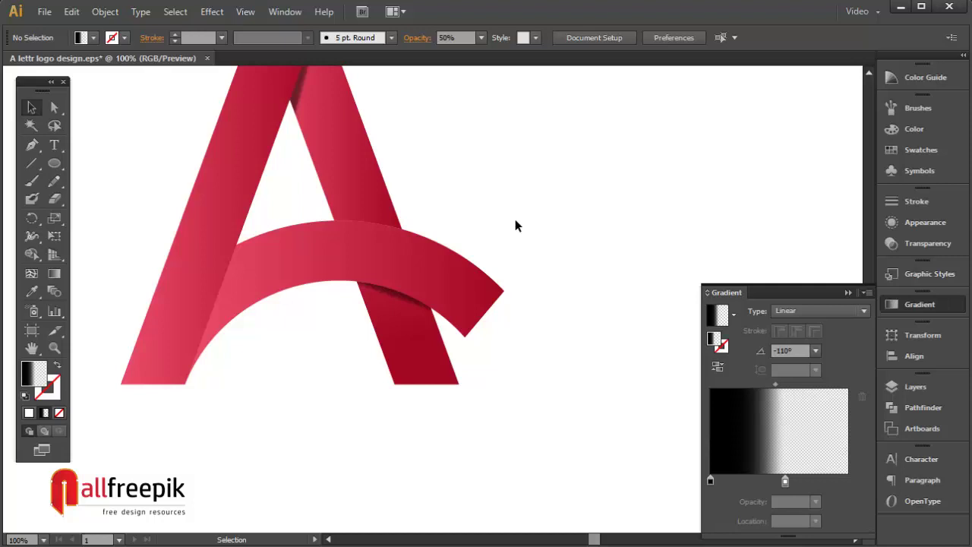
{"action": "left_click", "coordinate": [393, 340]}
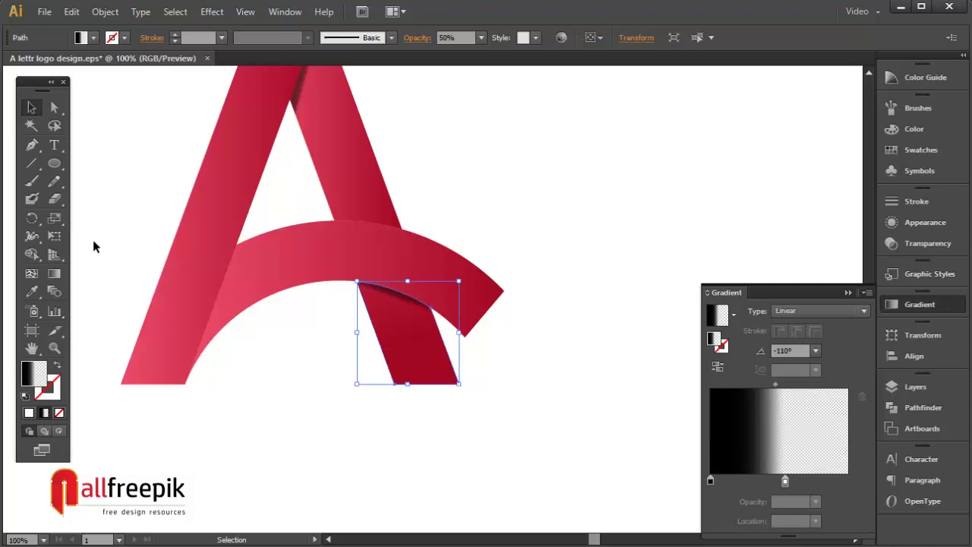
{"action": "left_click", "coordinate": [563, 214]}
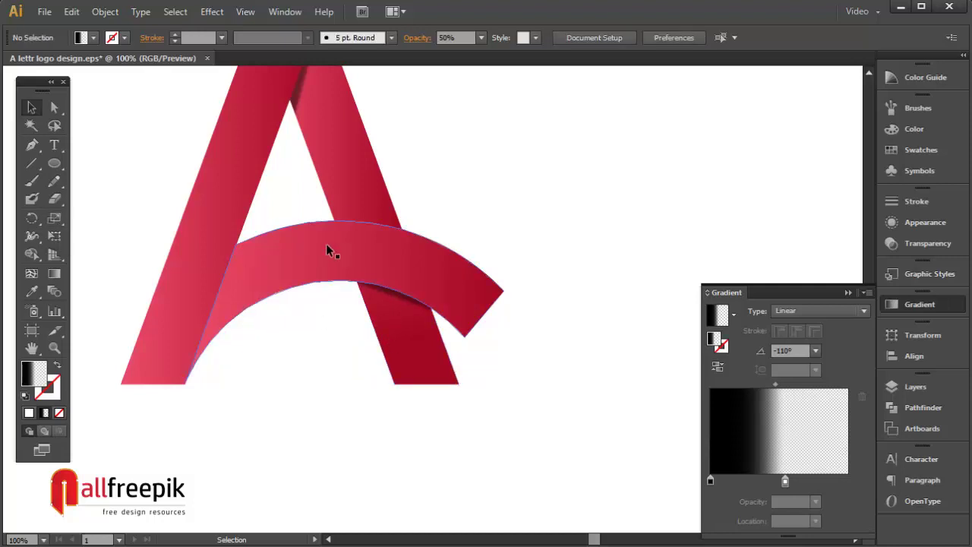
- Copy the curved crossbar and paste the duplicate in front of it
{"action": "left_click", "coordinate": [325, 243]}
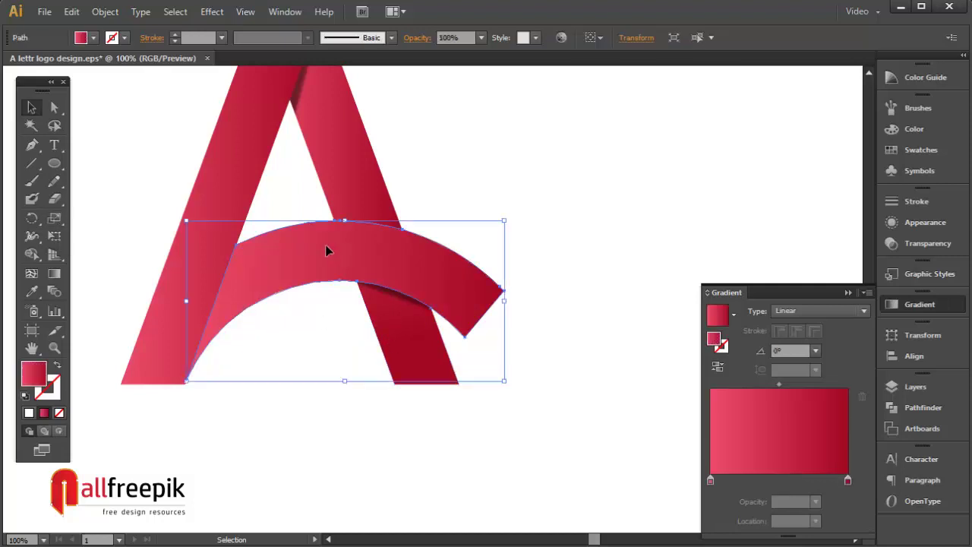
{"action": "left_click", "coordinate": [73, 12]}
{"action": "left_click", "coordinate": [95, 84]}
{"action": "left_click", "coordinate": [77, 14]}
{"action": "left_click", "coordinate": [143, 116]}
- Fill the pasted crossbar copy with the black-to-transparent gradient sampled from the grey square
{"action": "left_click_drag", "start_coordinate": [391, 227], "coordinate": [605, 203]}
{"action": "left_click", "coordinate": [32, 292]}
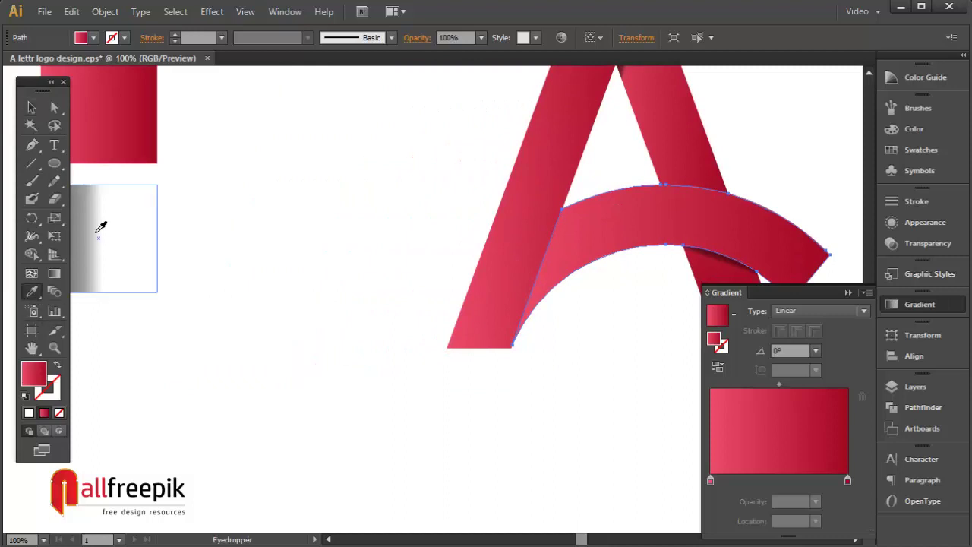
{"action": "left_click", "coordinate": [97, 223]}
{"action": "left_click_drag", "start_coordinate": [423, 208], "coordinate": [198, 217]}
- Redraw the crossbar's shadow gradient with the Gradient tool beside the left leg, at an angle of about -26°
{"action": "key", "text": "g"}
{"action": "left_click_drag", "start_coordinate": [306, 276], "coordinate": [337, 288]}
{"action": "left_click_drag", "start_coordinate": [318, 247], "coordinate": [370, 271]}
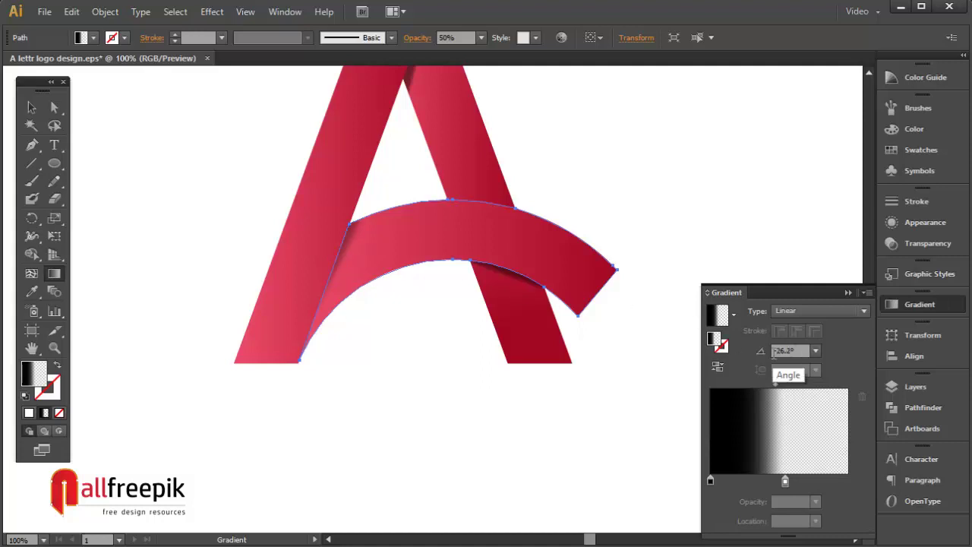
{"action": "left_click", "coordinate": [773, 351]}
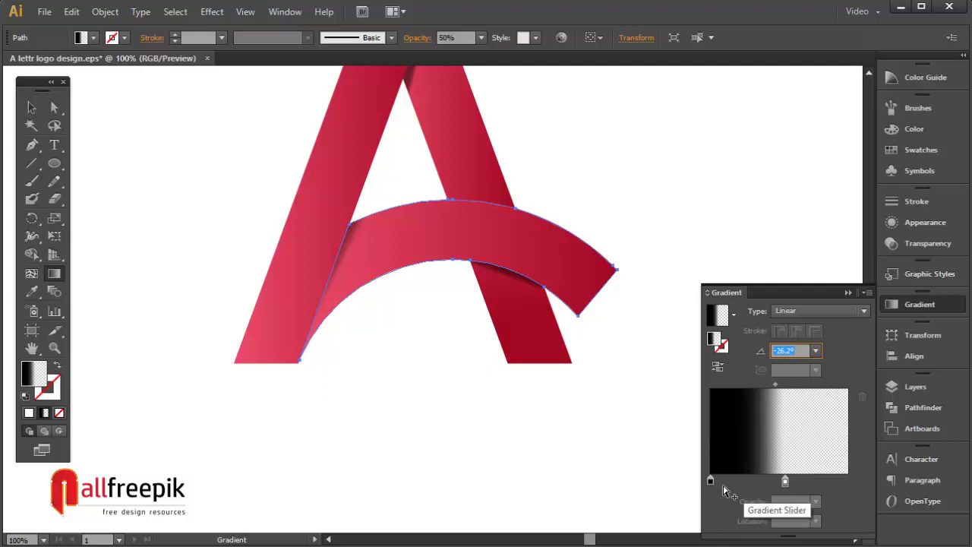
- Set the crossbar shadow gradient's black stop to 33.33%, transparent stop to 60.75% and midpoint to 84.2%, and deselect the crossbar
{"action": "left_click_drag", "start_coordinate": [785, 481], "coordinate": [804, 483]}
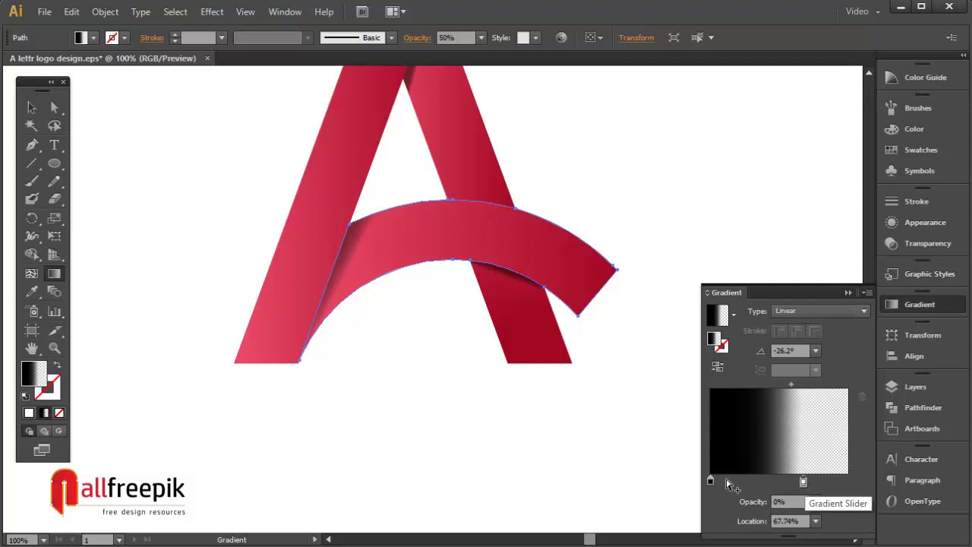
{"action": "left_click_drag", "start_coordinate": [711, 481], "coordinate": [726, 483]}
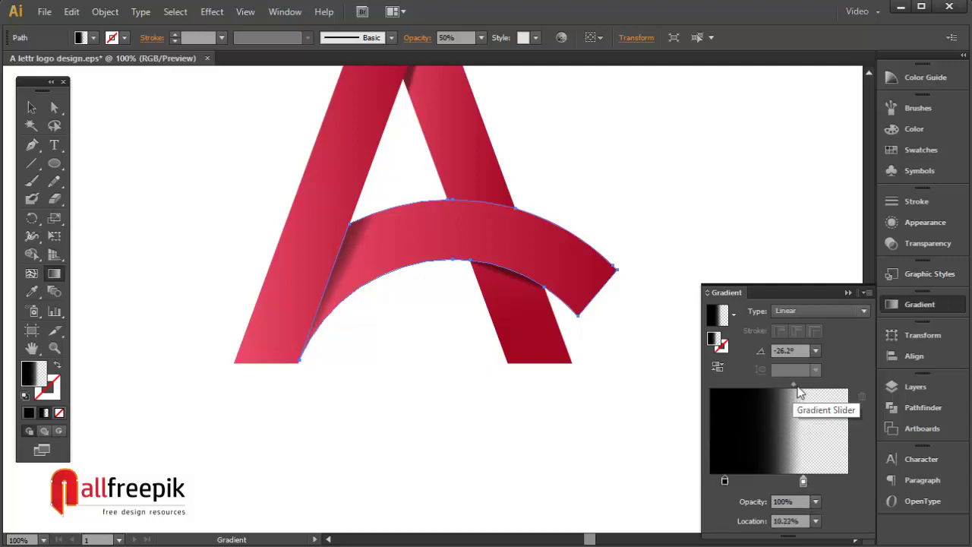
{"action": "left_click_drag", "start_coordinate": [793, 385], "coordinate": [791, 391]}
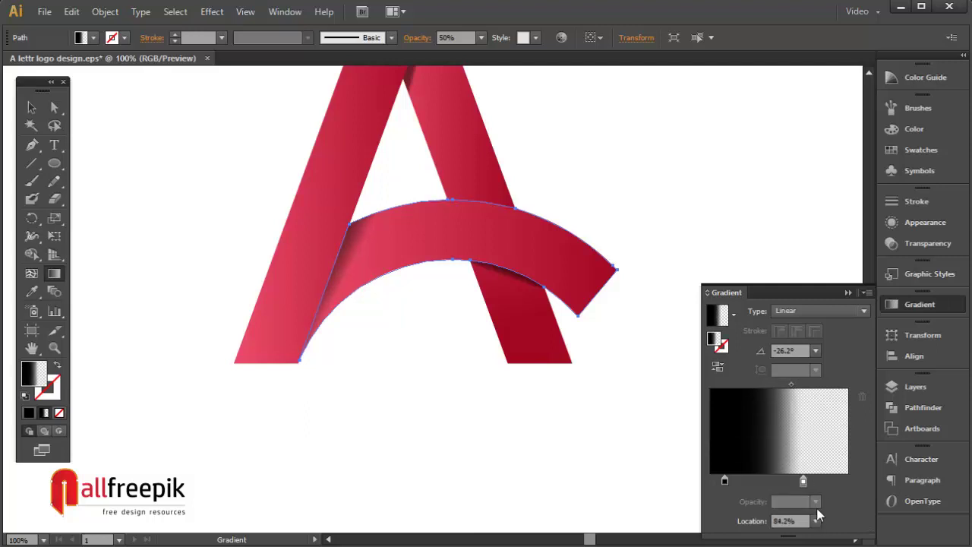
{"action": "left_click_drag", "start_coordinate": [803, 481], "coordinate": [794, 482]}
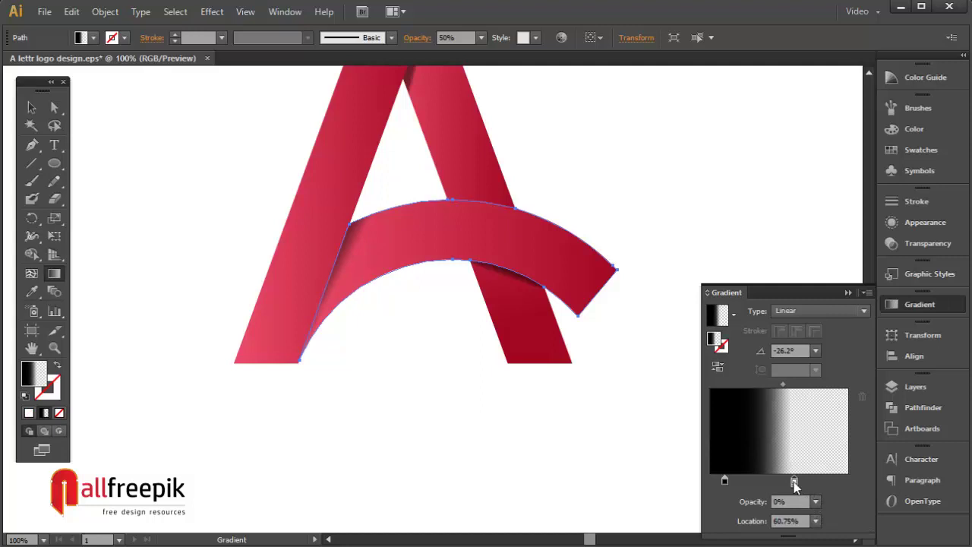
{"action": "left_click_drag", "start_coordinate": [724, 480], "coordinate": [756, 481]}
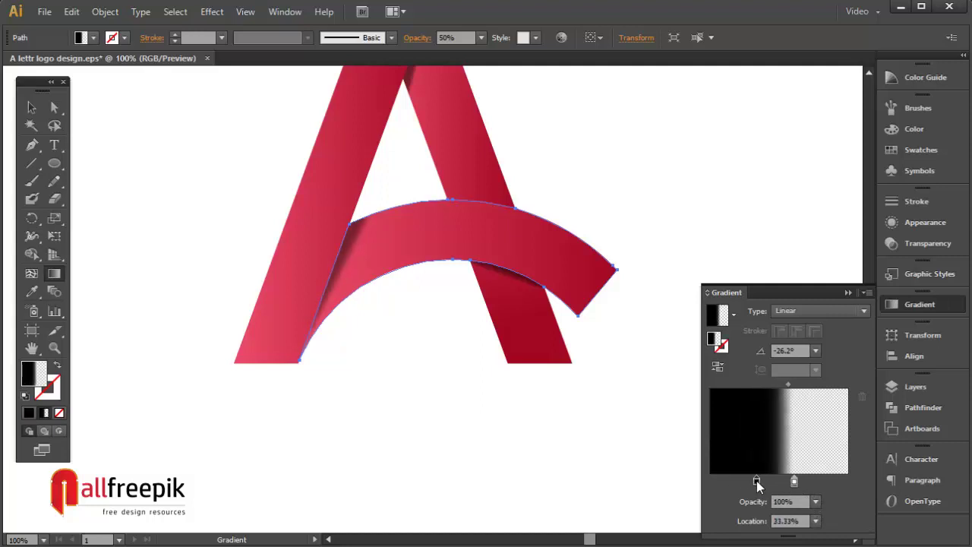
{"action": "left_click", "coordinate": [31, 107]}
{"action": "left_click", "coordinate": [206, 180]}
{"action": "key", "text": "ctrl+space"}
{"action": "left_click", "coordinate": [208, 182], "text": "ctrl+alt"}
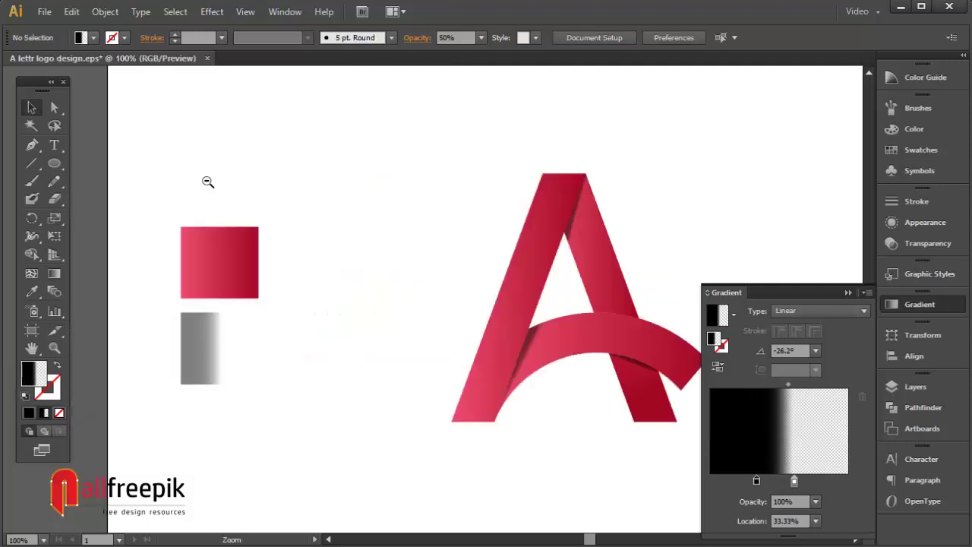
{"action": "left_click_drag", "start_coordinate": [618, 189], "coordinate": [484, 179]}
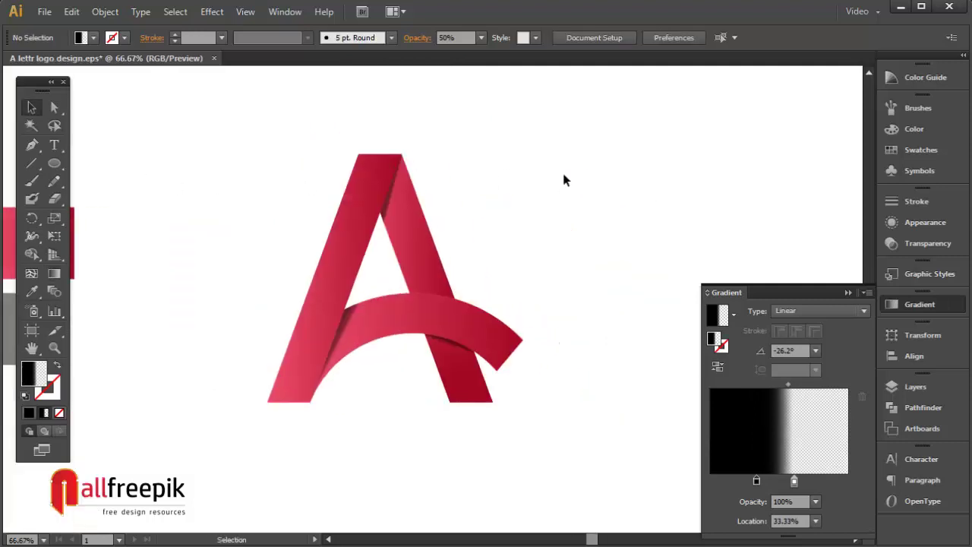